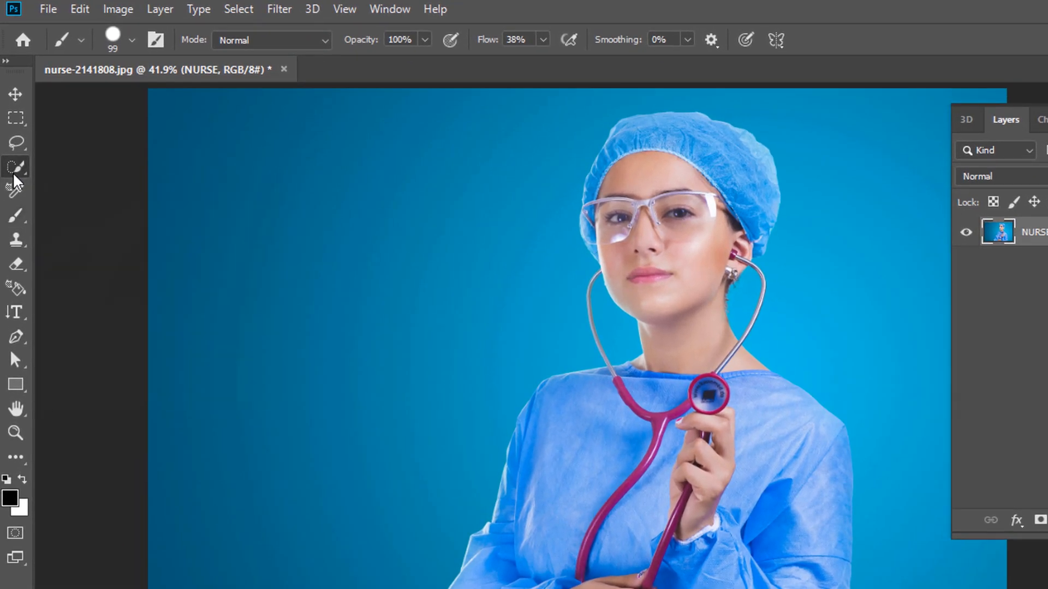
Select the whole nurse, from cap and face to gown and stethoscope, with the Quick Selection tool
left_click(15, 173)
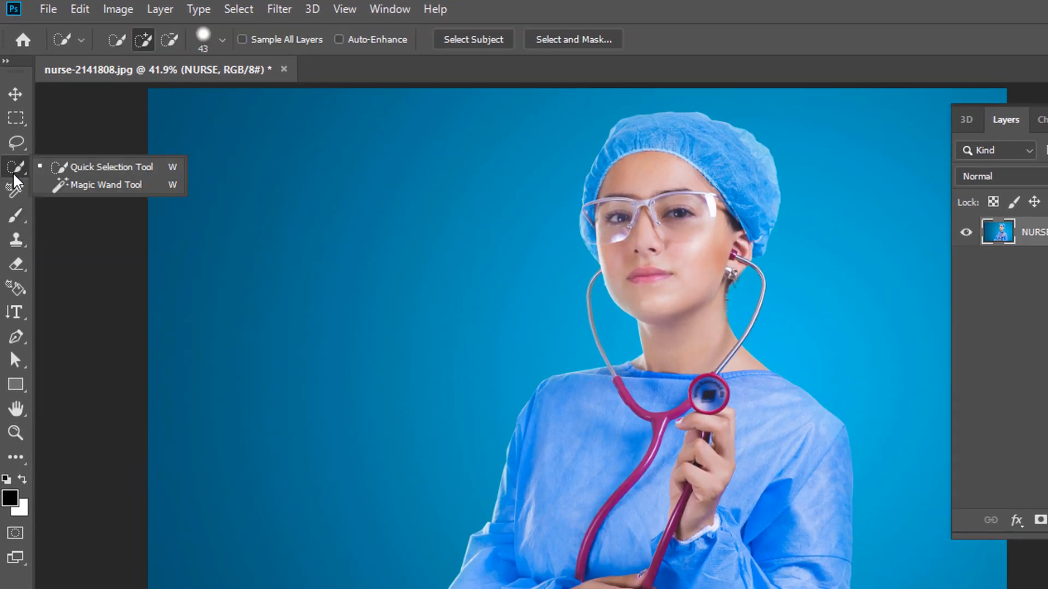
left_click(81, 173)
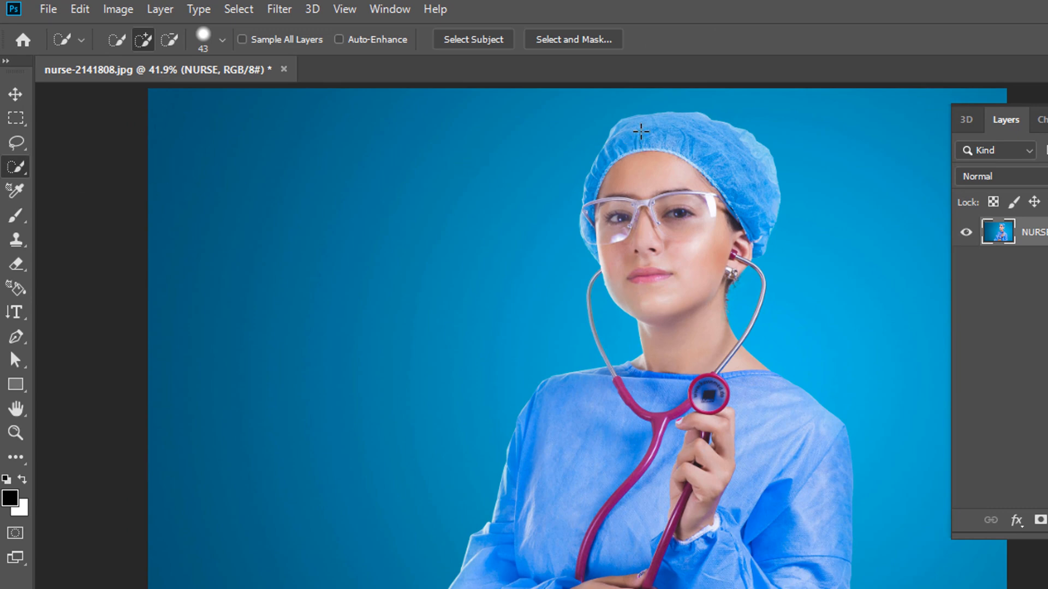
left_click_drag(640, 131, 603, 200)
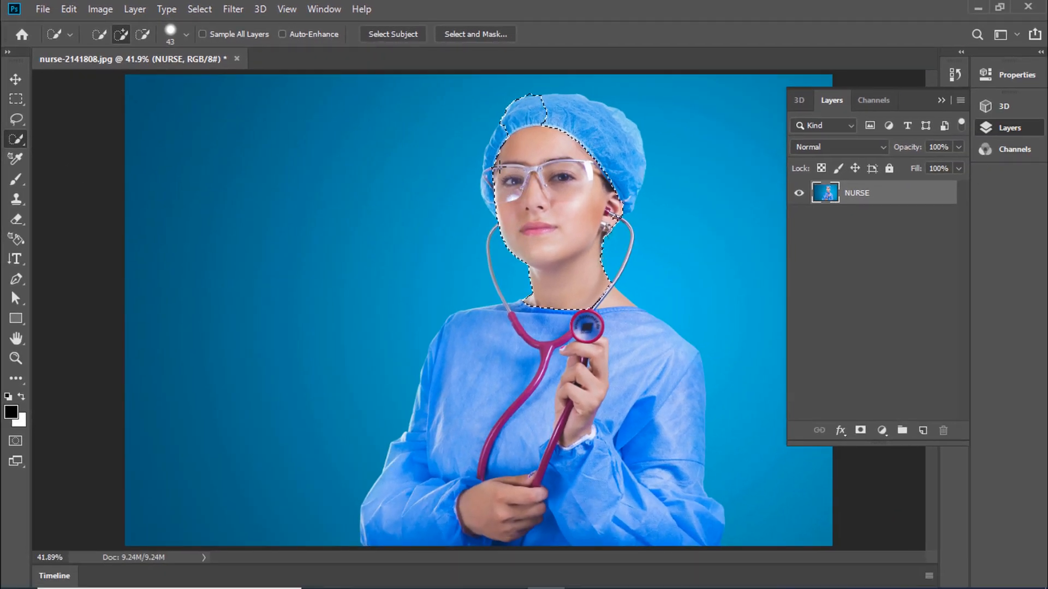
mouse_move(494, 167)
left_mouse_down()
mouse_move(501, 142)
mouse_move(499, 221)
mouse_move(559, 289)
mouse_move(460, 404)
mouse_move(420, 519)
mouse_move(616, 522)
mouse_move(674, 497)
mouse_move(685, 402)
mouse_move(671, 389)
mouse_move(540, 438)
mouse_move(522, 386)
mouse_move(533, 348)
mouse_move(574, 325)
left_mouse_up()
left_click_drag(596, 204, 630, 139)
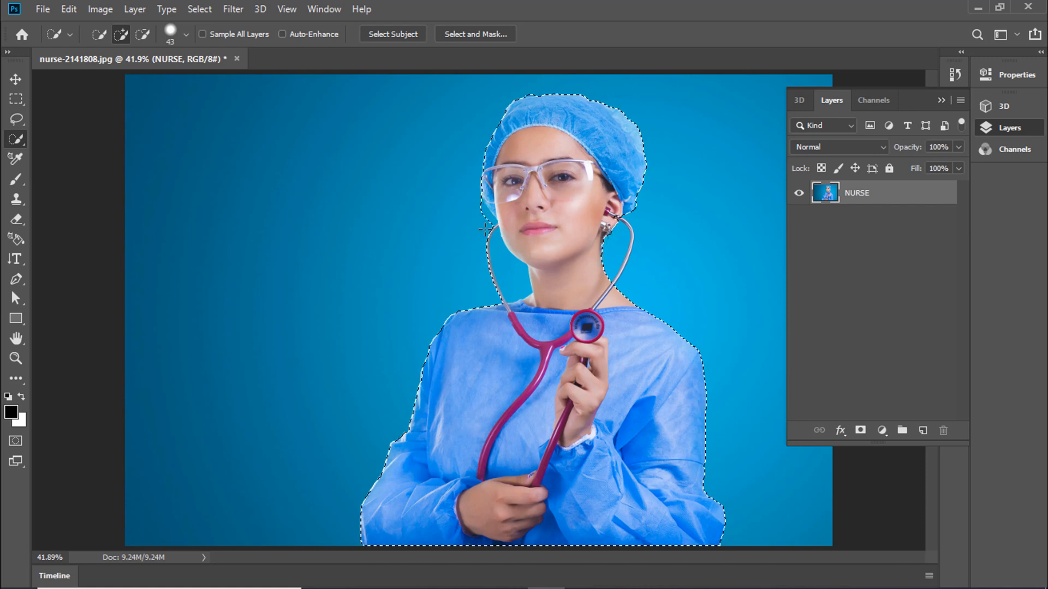
Subtract the background gaps between the stethoscope tubes and the neck on both sides from the selection
key("alt")
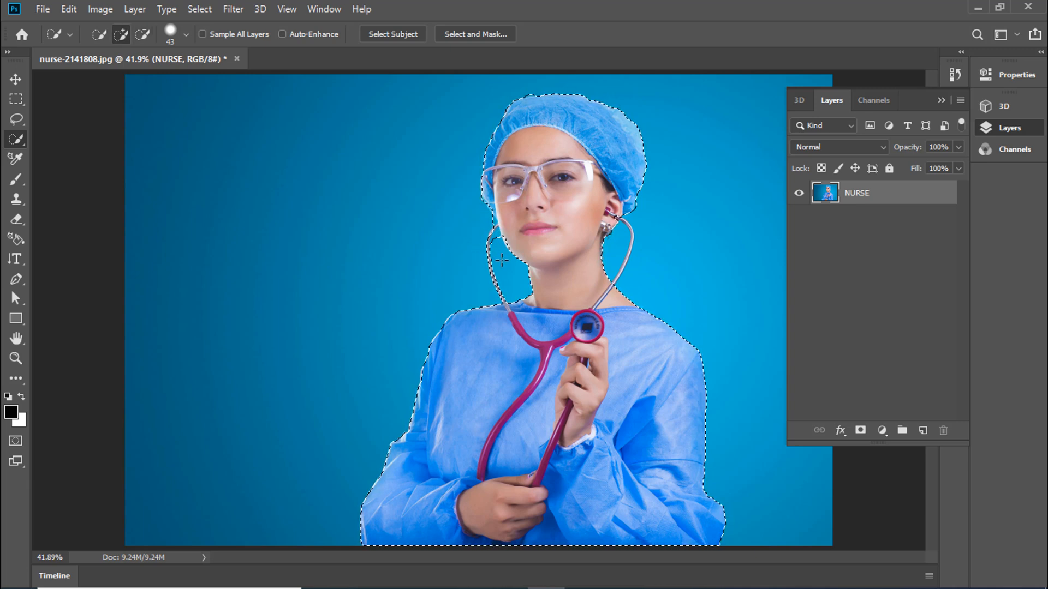
key("alt")
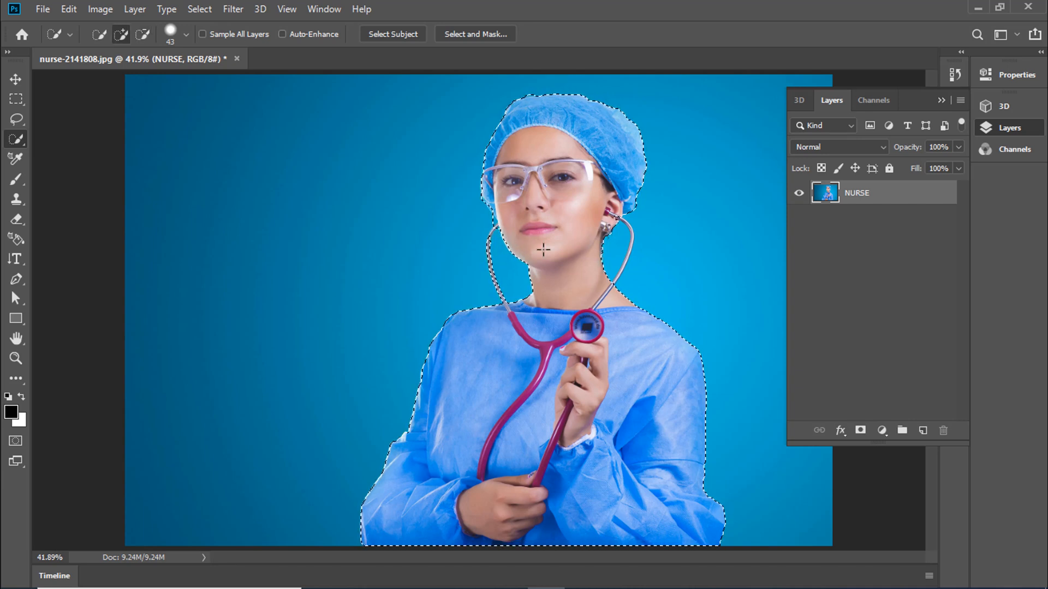
key("alt")
left_click_drag(599, 273, 611, 249)
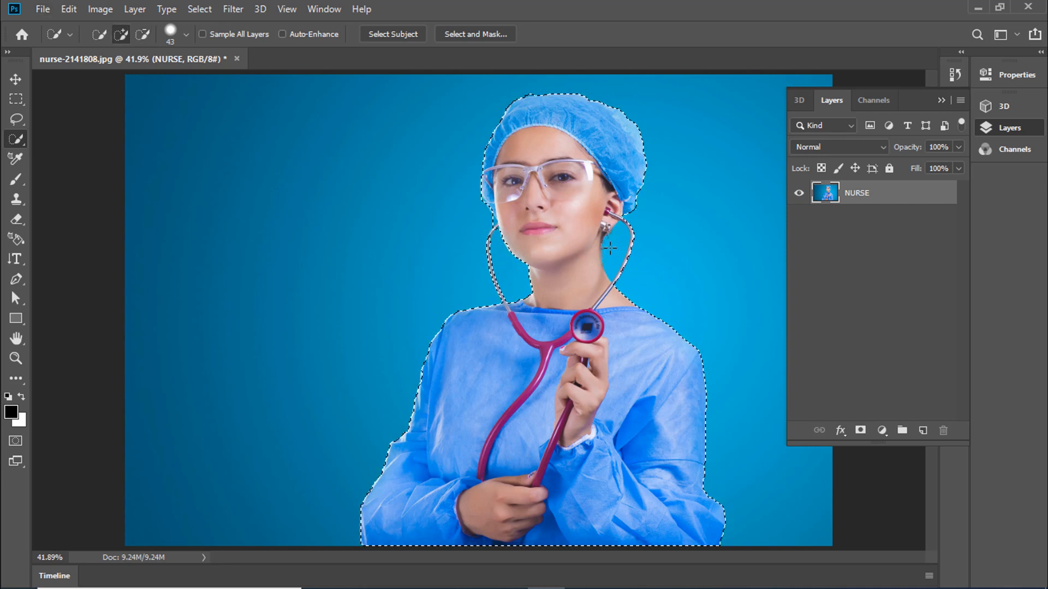
key("alt")
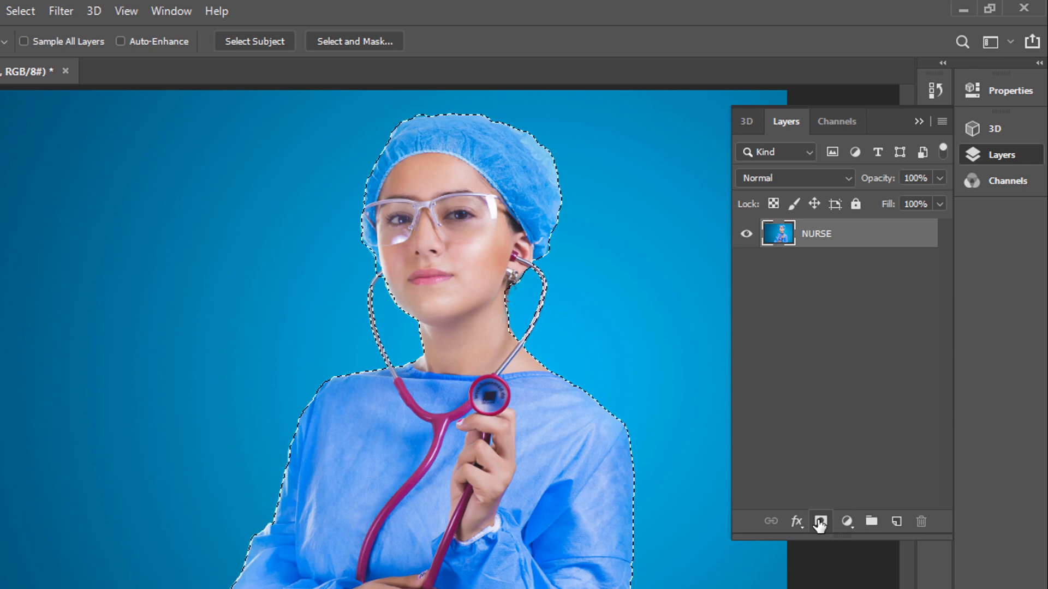
Mask the NURSE layer with the selection and refine the mask edge with a 20 px radius, output as a masked layer copy
left_click(820, 522)
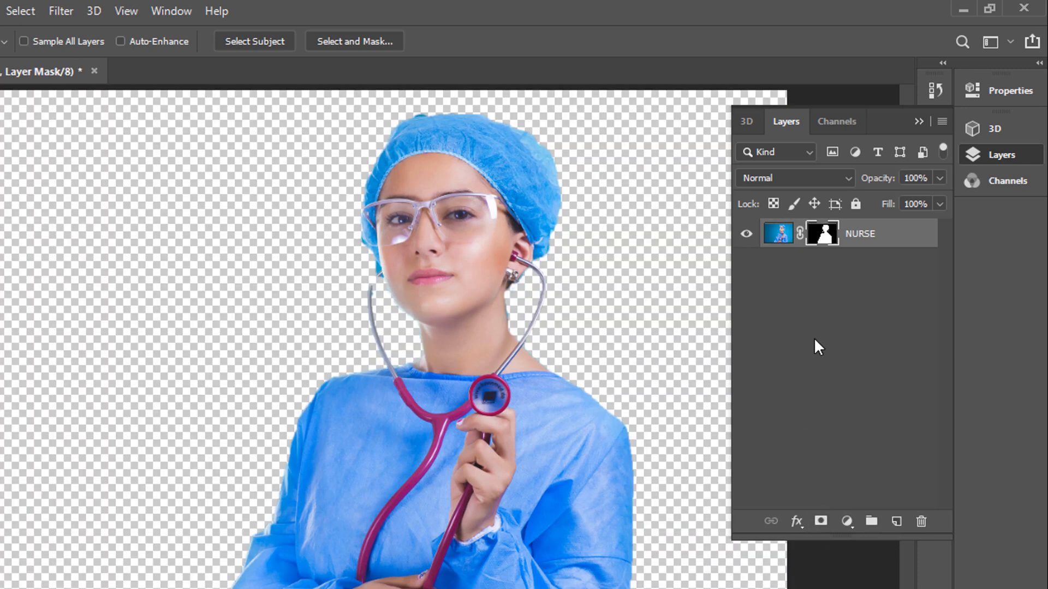
right_click(825, 240)
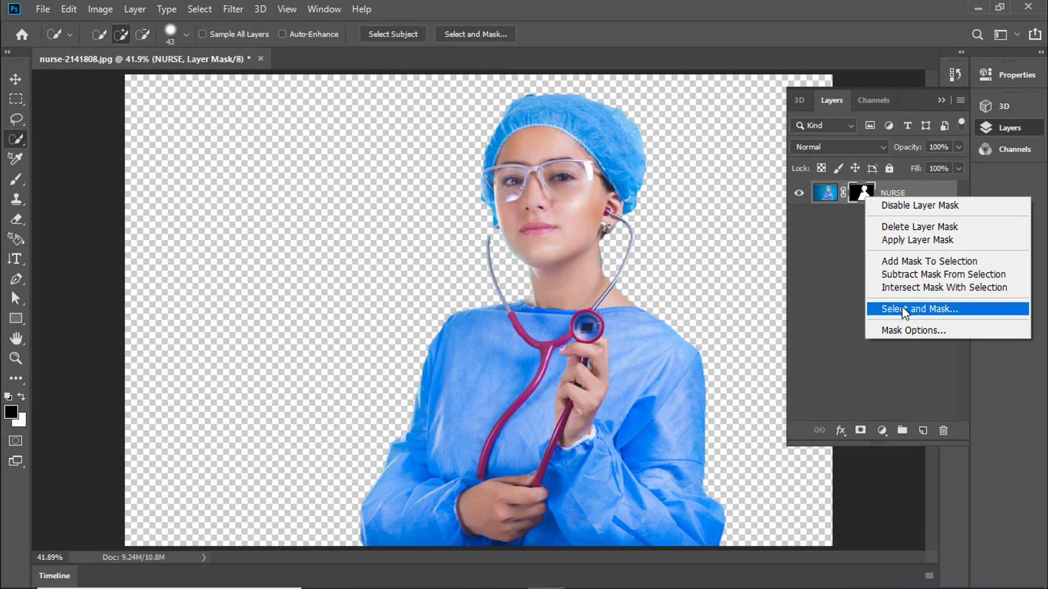
left_click(901, 318)
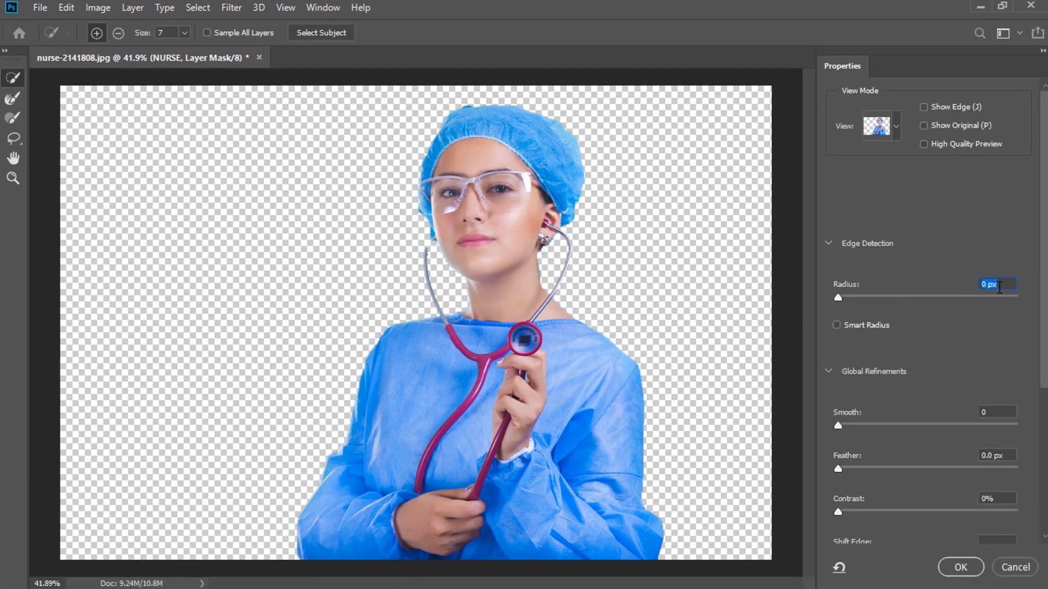
type("20")
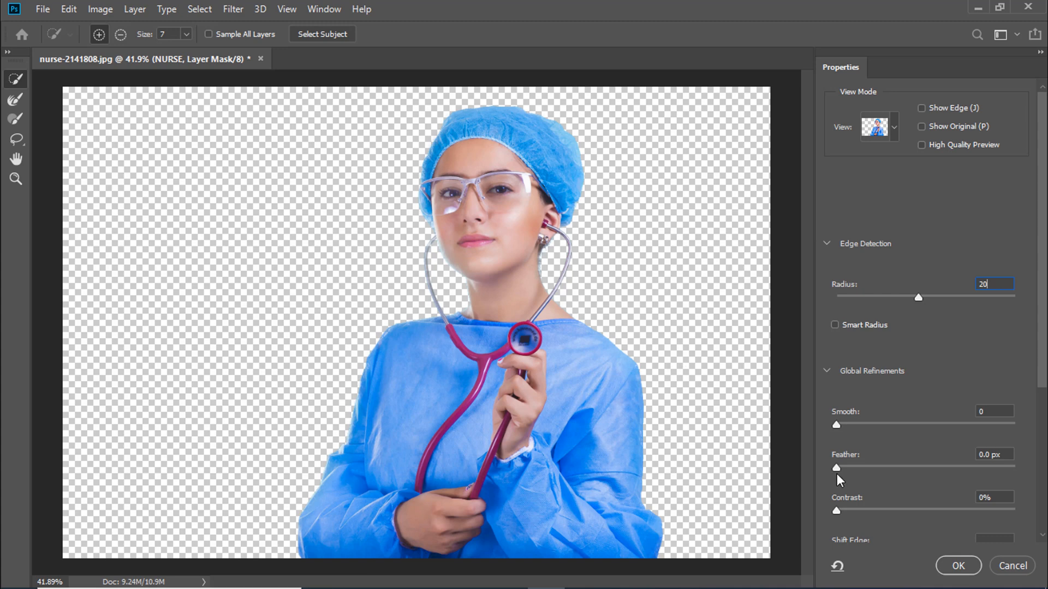
left_click(958, 566)
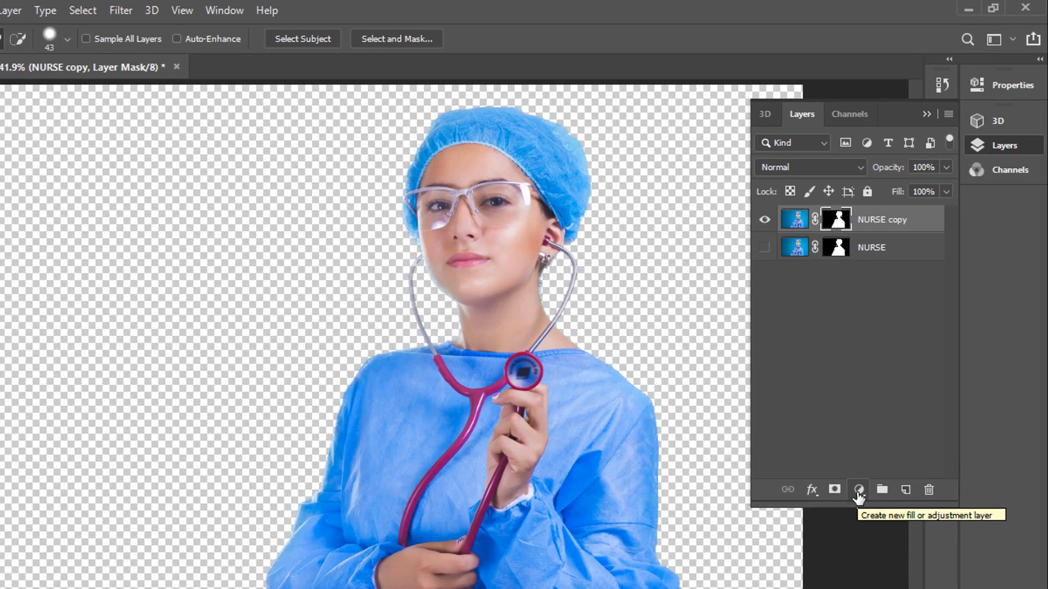
Add a Gradient Fill layer using the black-to-white gradient preset
left_click(882, 432)
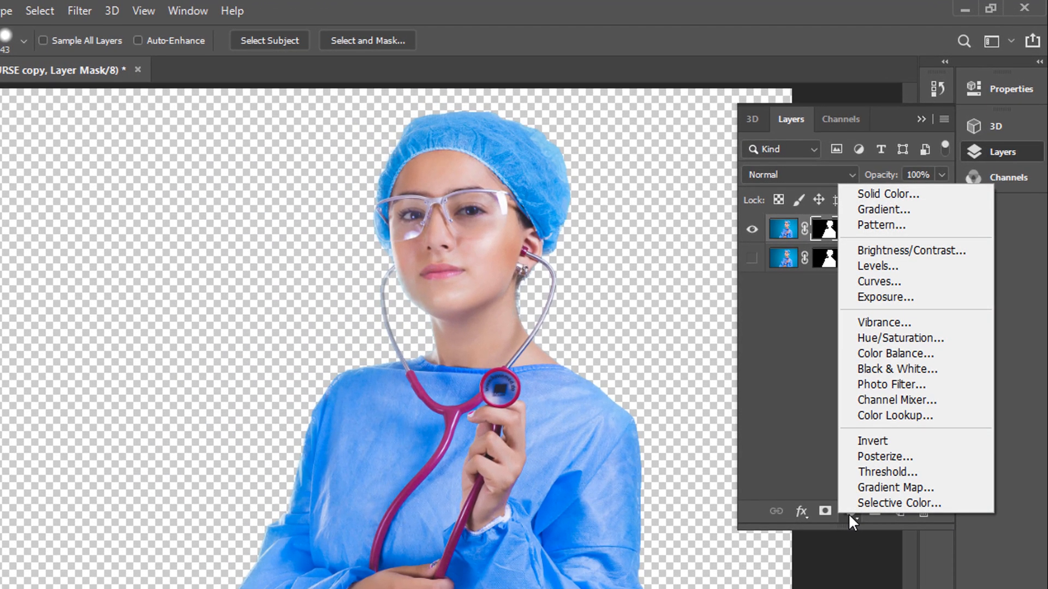
left_click(869, 209)
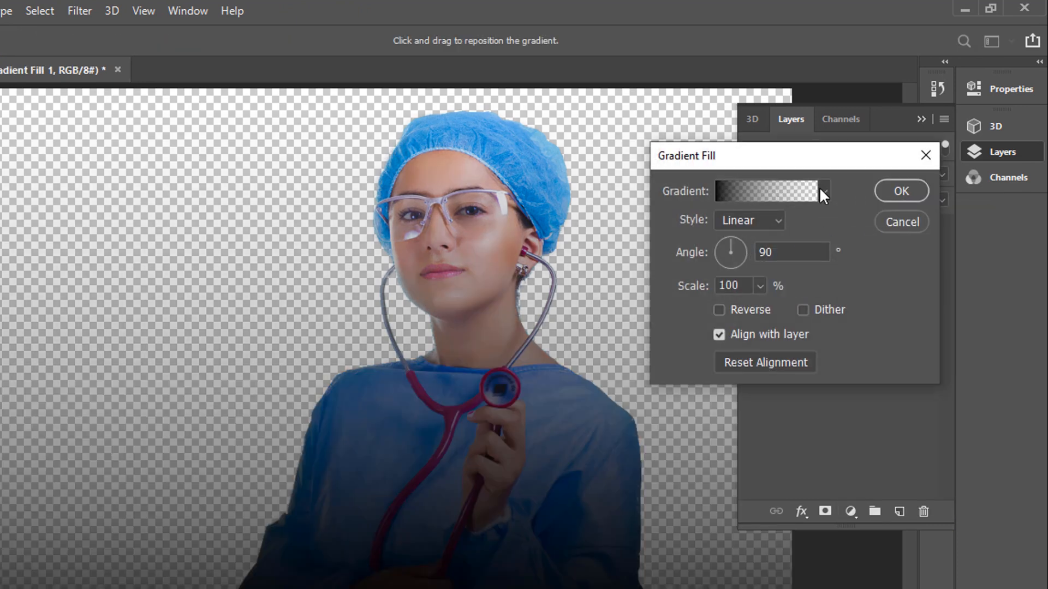
left_click(820, 189)
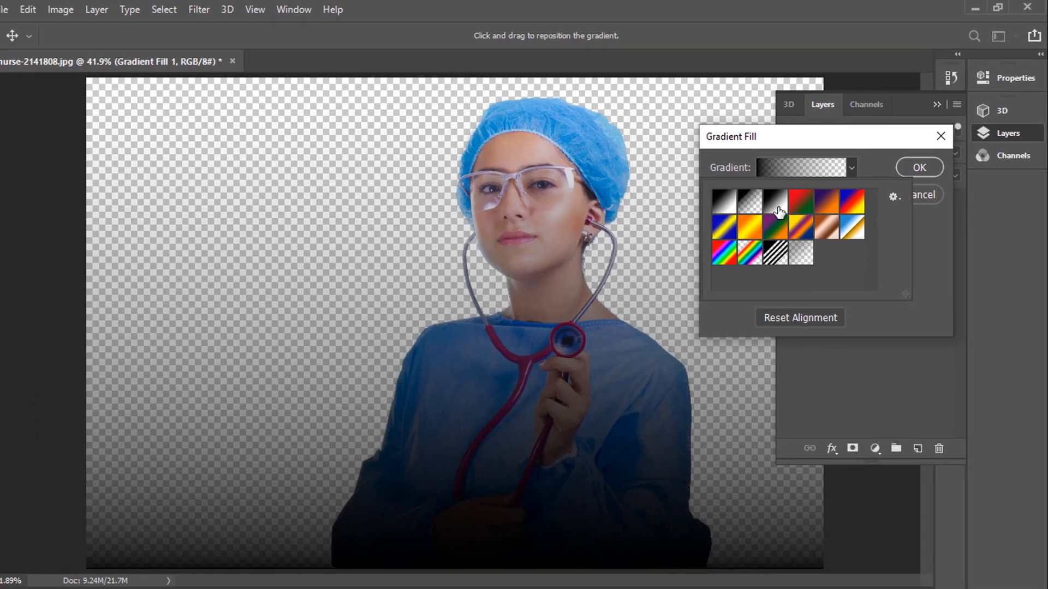
left_click(779, 211)
left_click(819, 177)
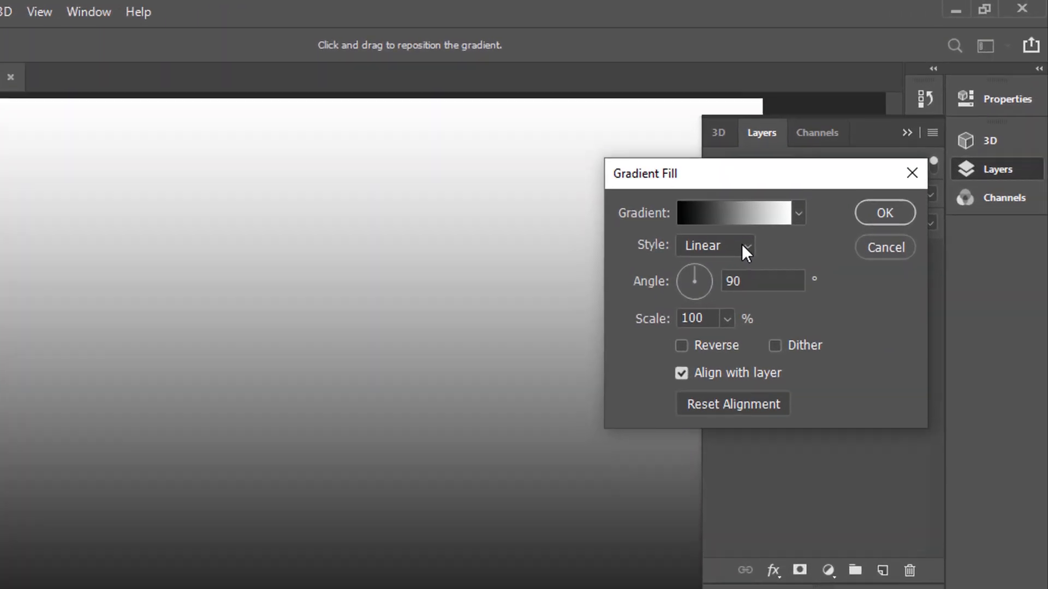
Make the gradient fill Radial and reversed with a 297% scale, and place its layer beneath both NURSE layers
left_click(809, 194)
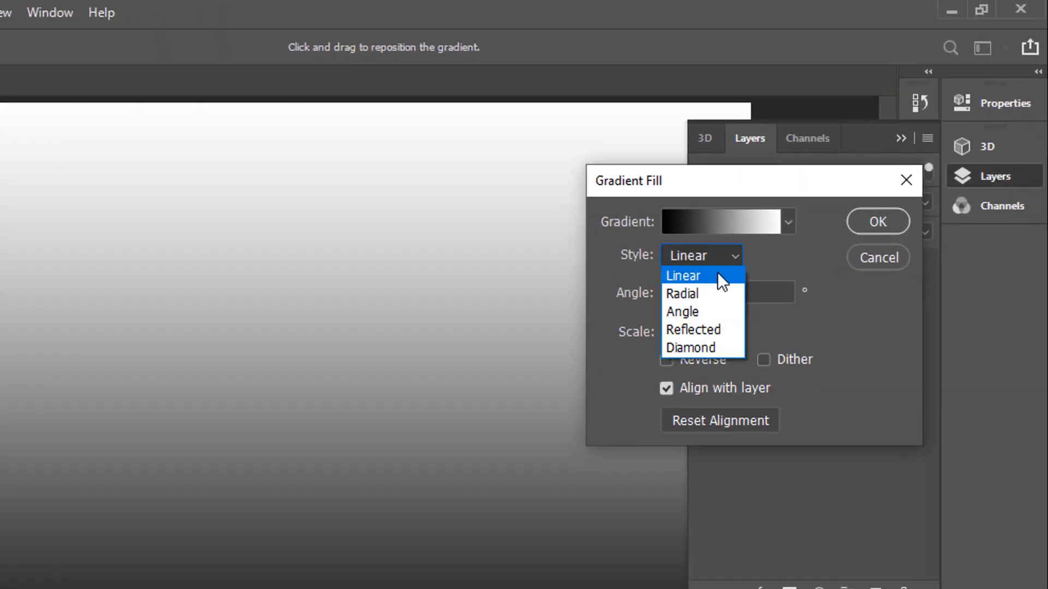
left_click(682, 293)
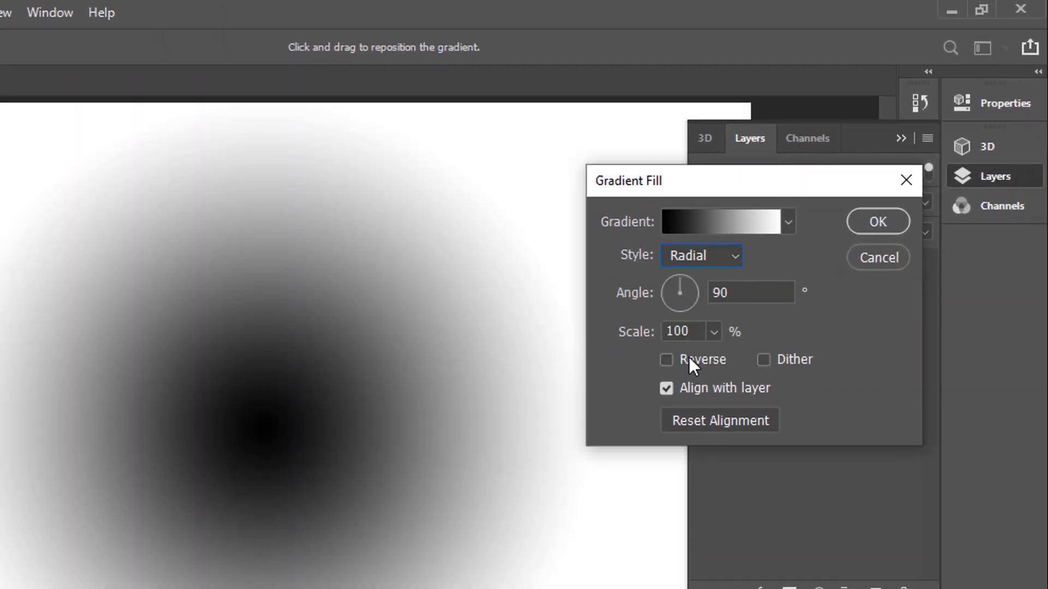
left_click(682, 359)
left_click(714, 332)
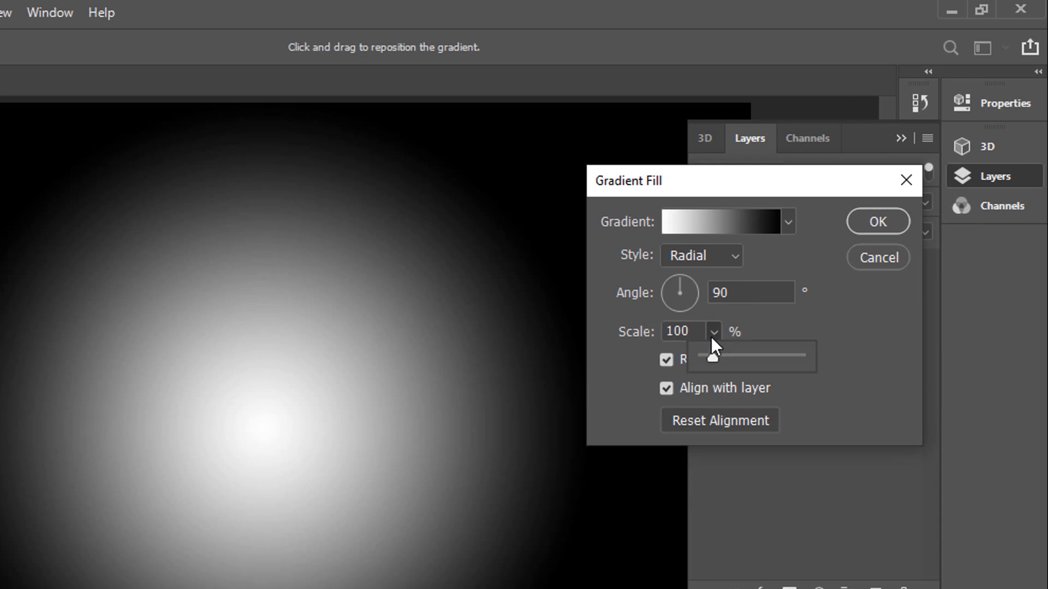
left_click_drag(712, 358, 732, 357)
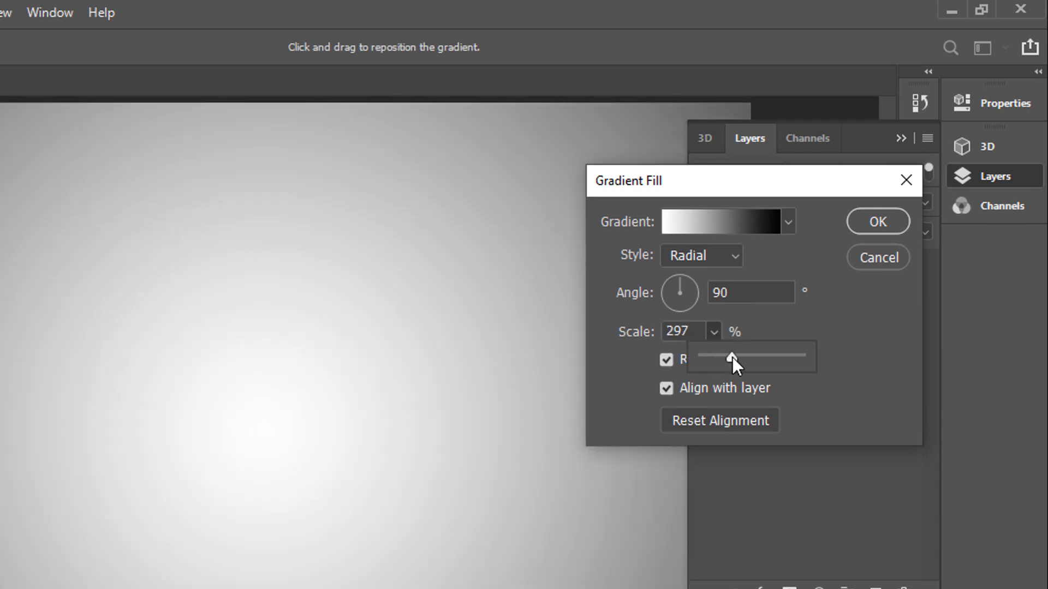
left_click(862, 226)
left_click(864, 224)
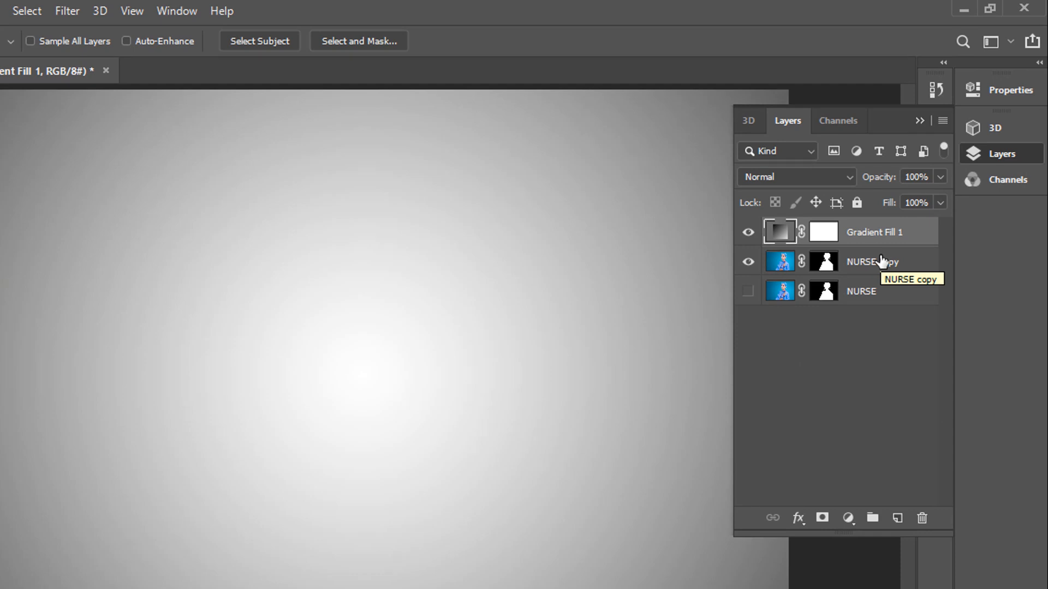
left_click_drag(879, 233, 881, 320)
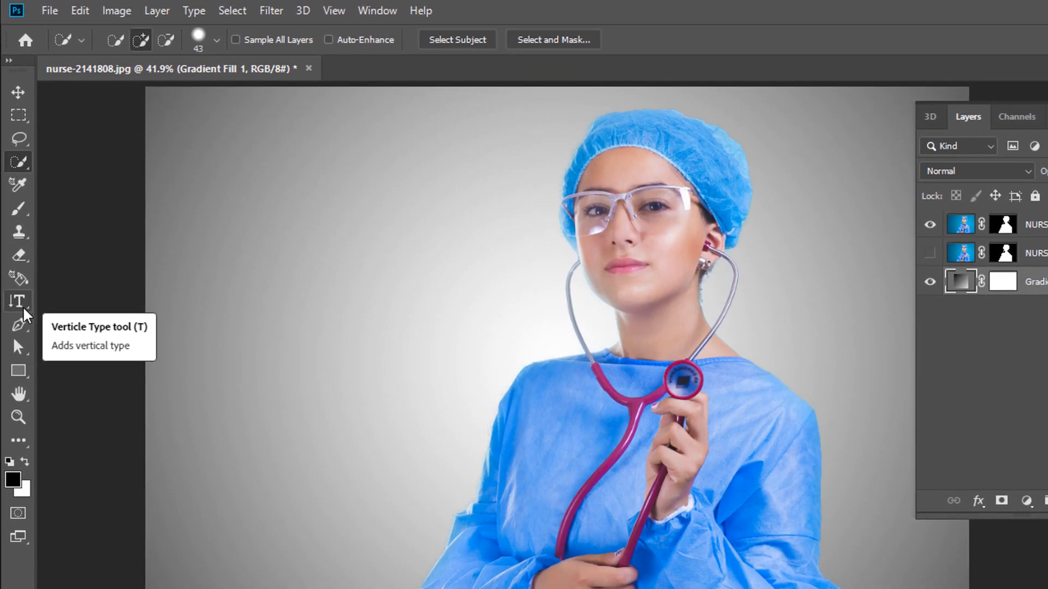
Add the vertical text "NURSE" on the empty background beside the nurse, using the Vertical Type tool
left_click(23, 306)
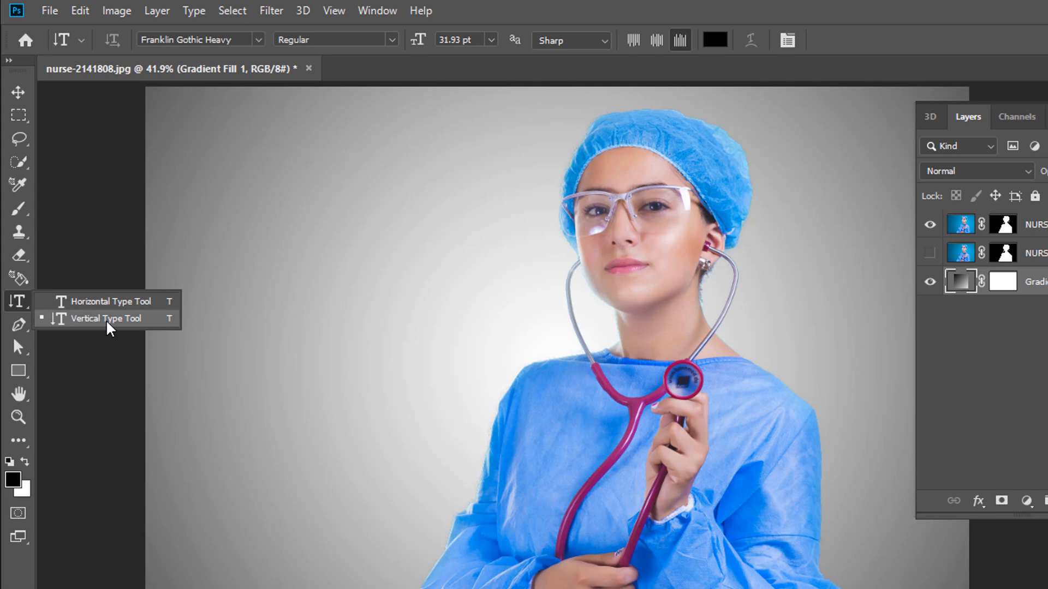
left_click(106, 320)
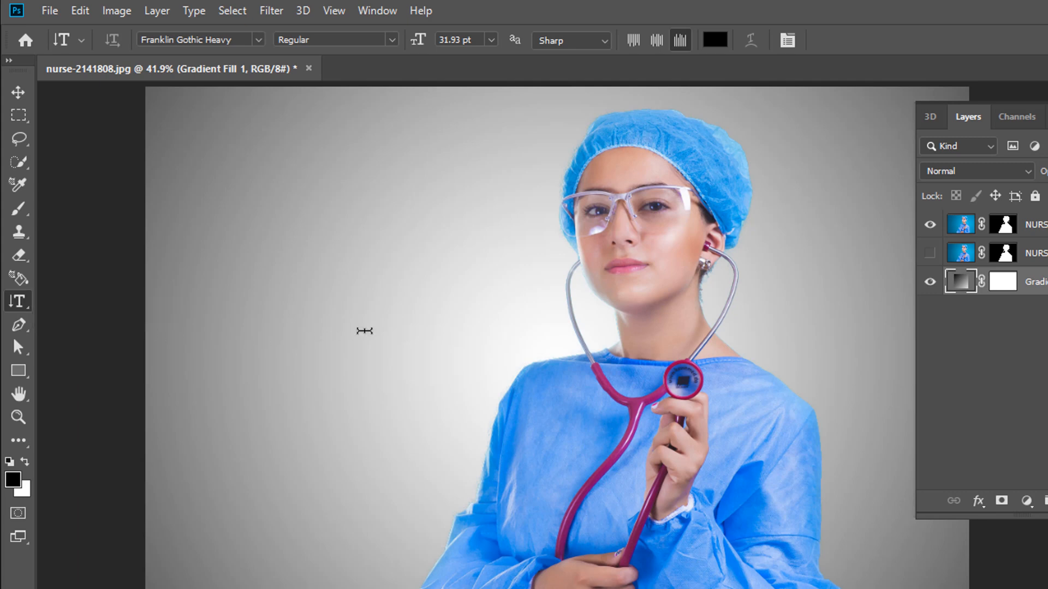
left_click(403, 347)
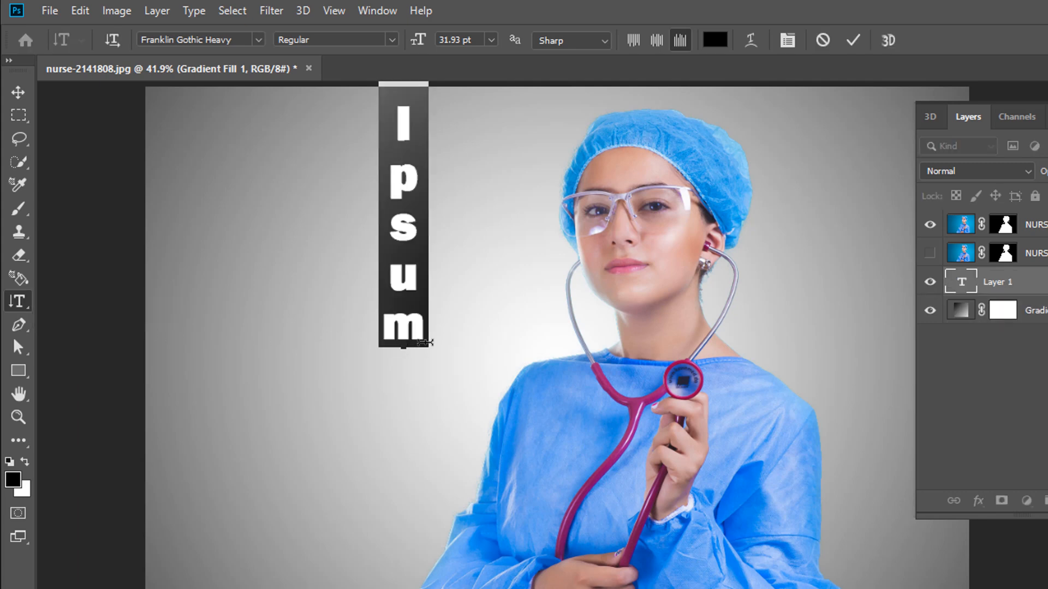
type("NU")
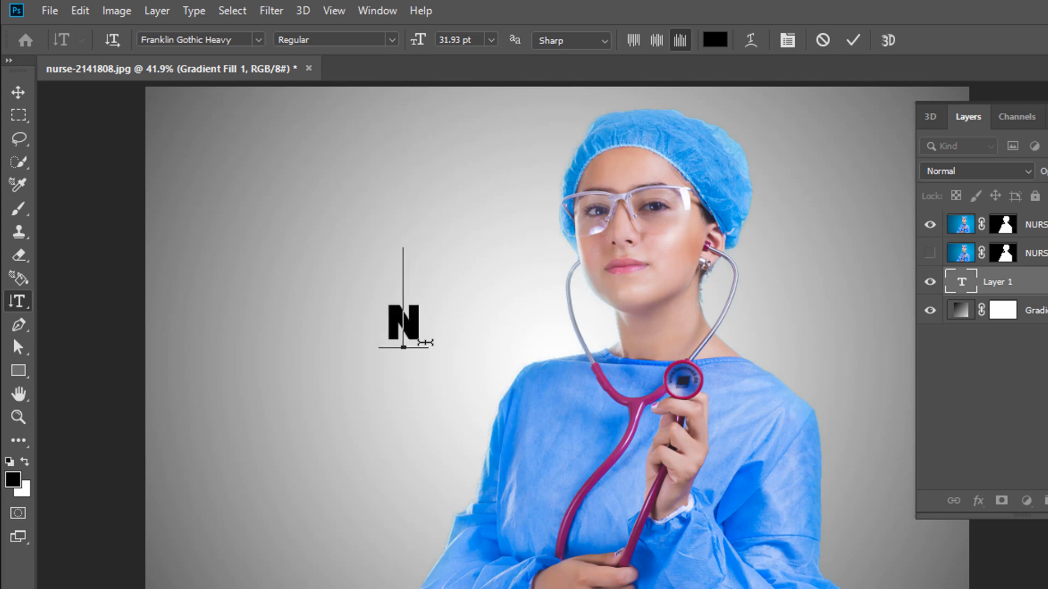
type("R")
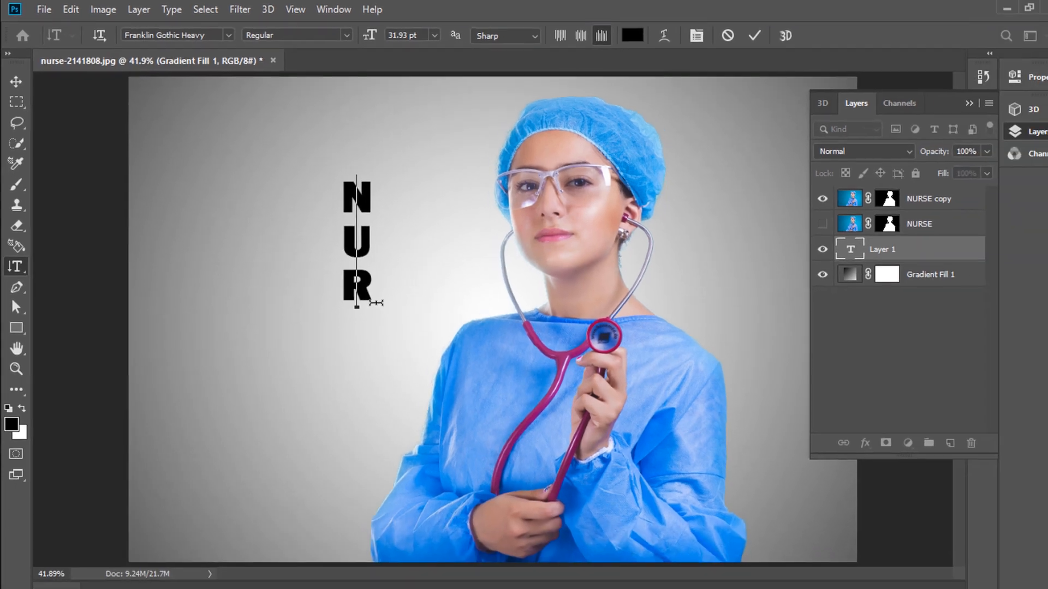
type("SE")
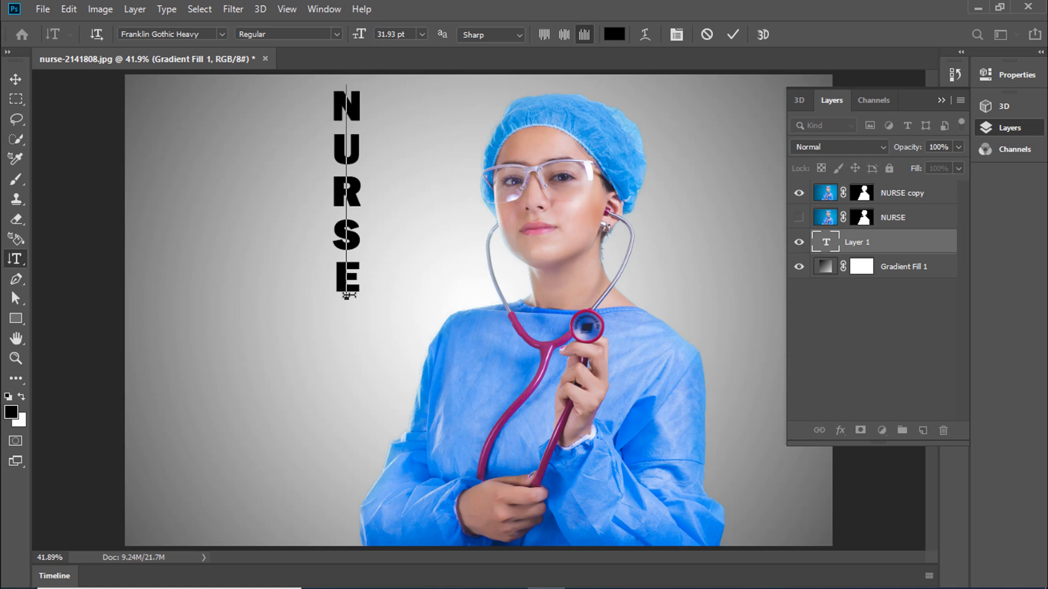
Set the tracking of the whole vertical NURSE text to -250 and commit the text edit
left_click_drag(351, 285, 353, 90)
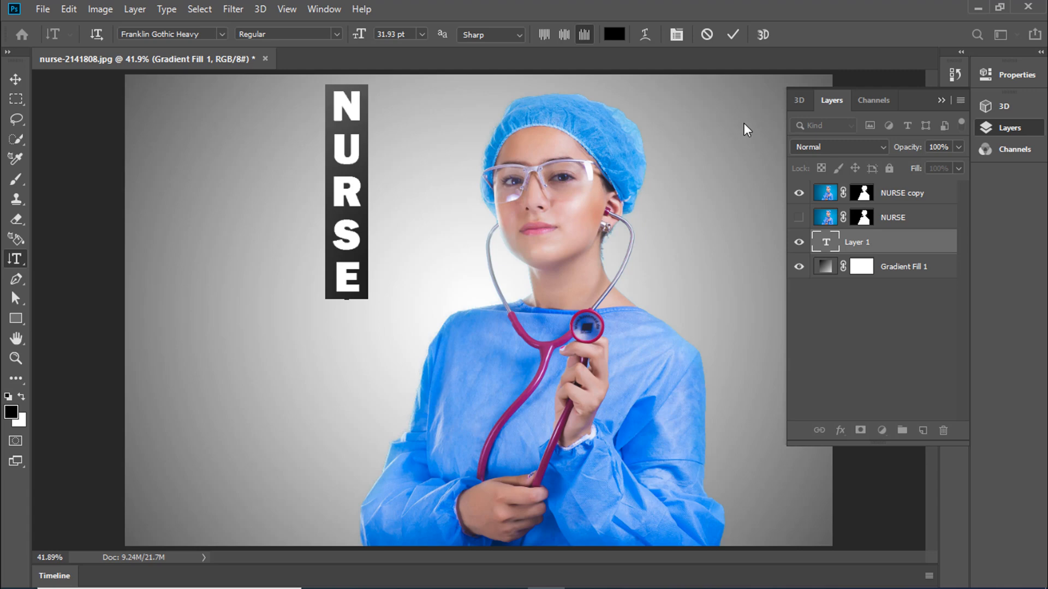
left_click(941, 99)
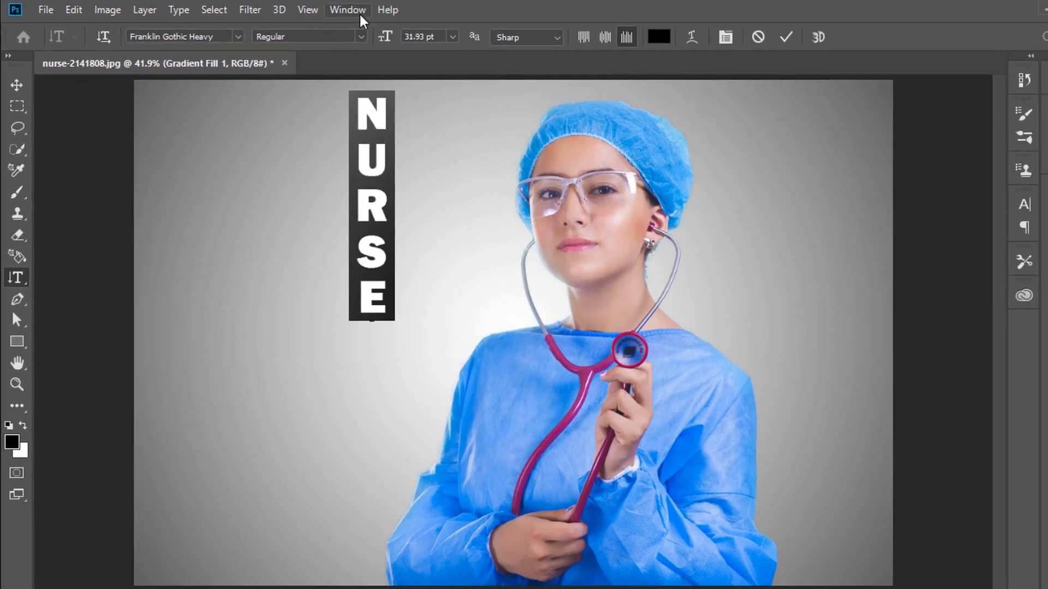
left_click(357, 12)
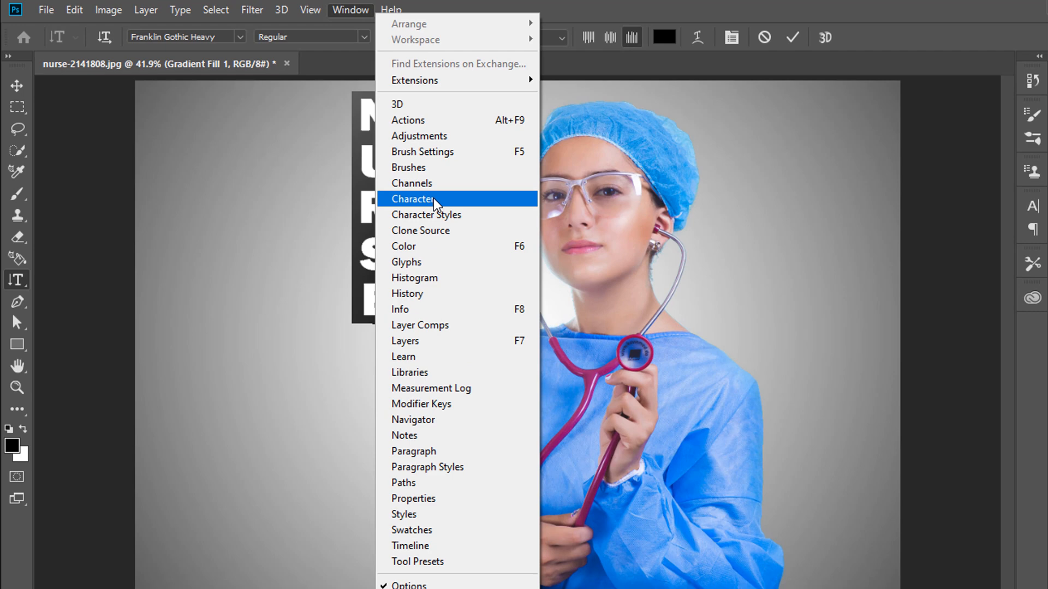
left_click(477, 202)
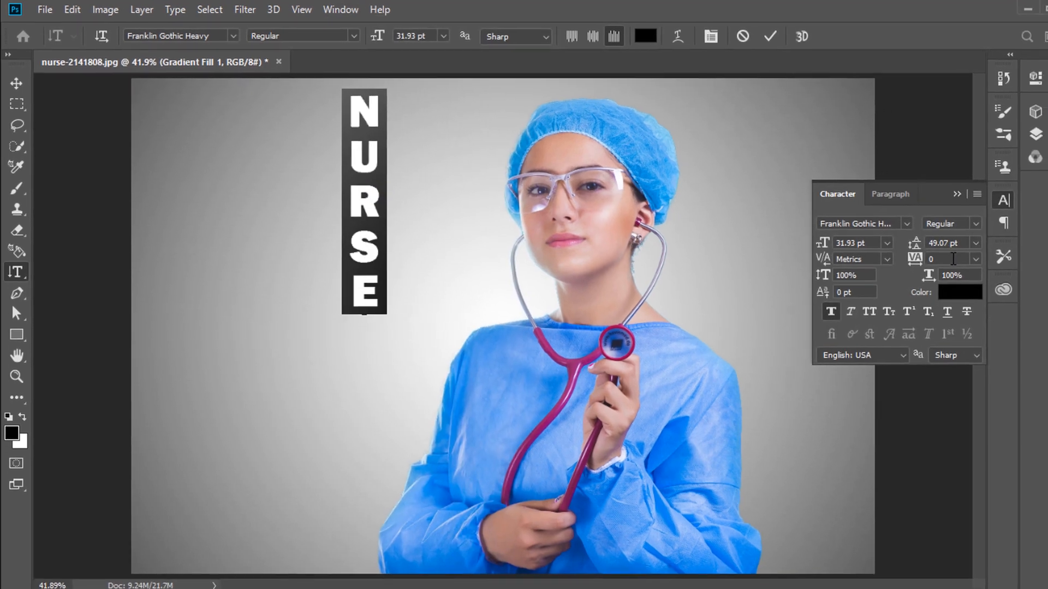
left_click(981, 266)
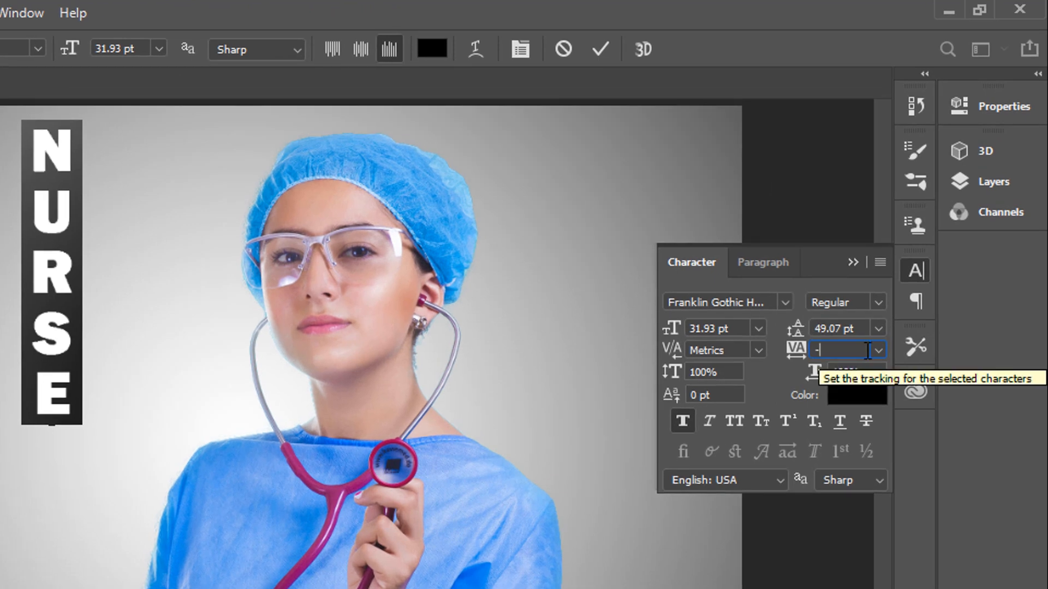
type("-25")
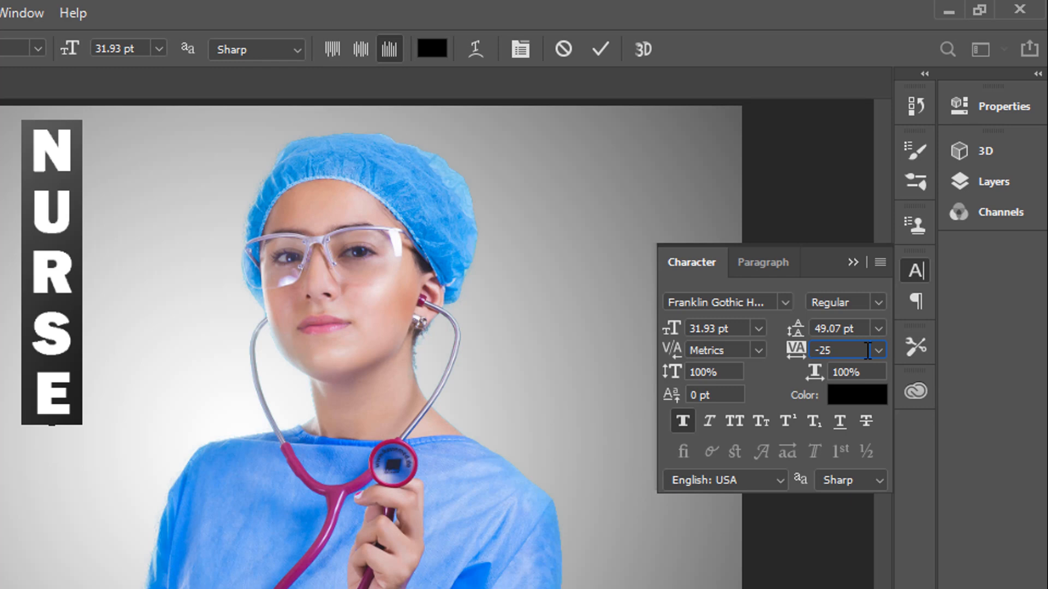
type("0")
key("Return")
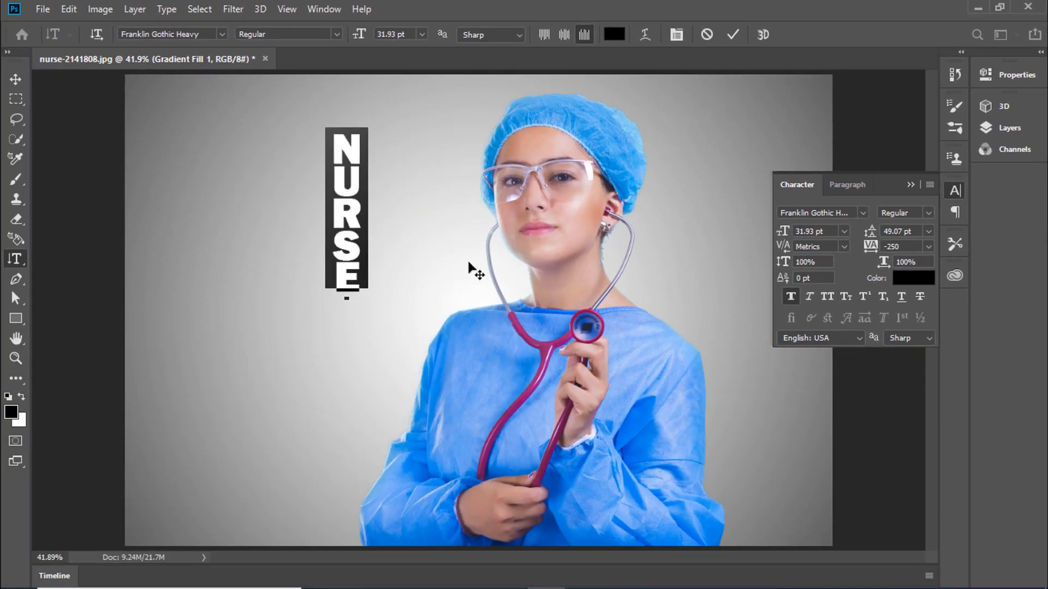
left_click(17, 81)
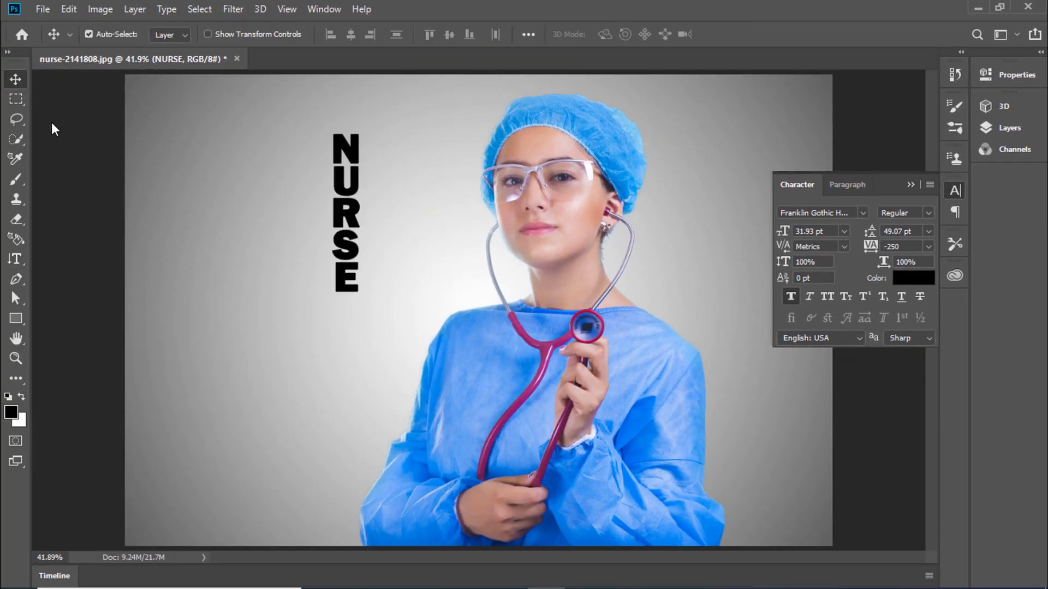
Scale the NURSE text proportionally to about 241% and move it over the side of the nurse with the visible ear
key("ctrl+t")
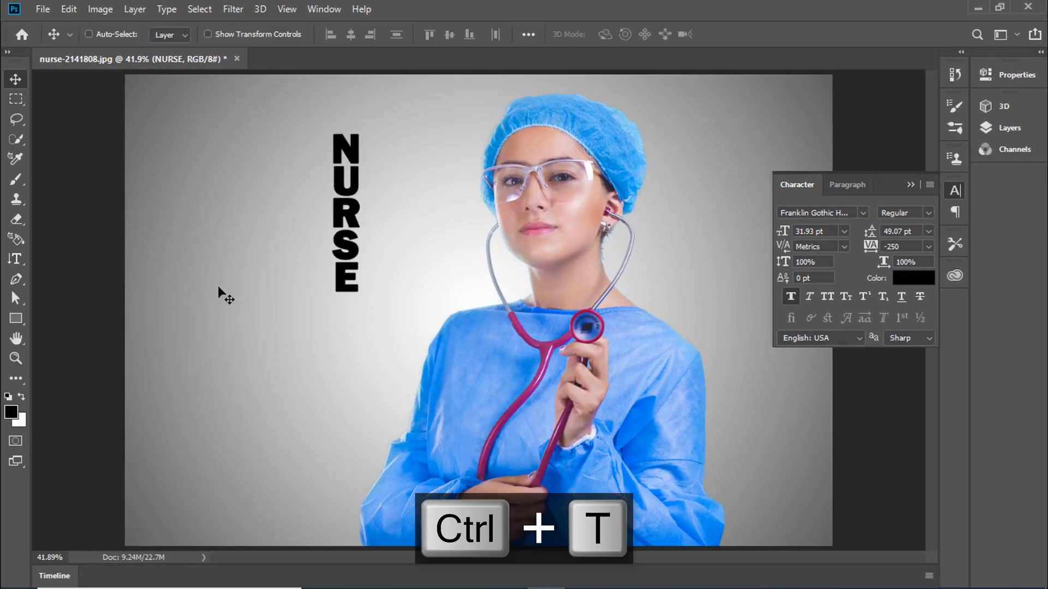
left_click_drag(370, 300, 516, 500)
left_click_drag(364, 412, 635, 376)
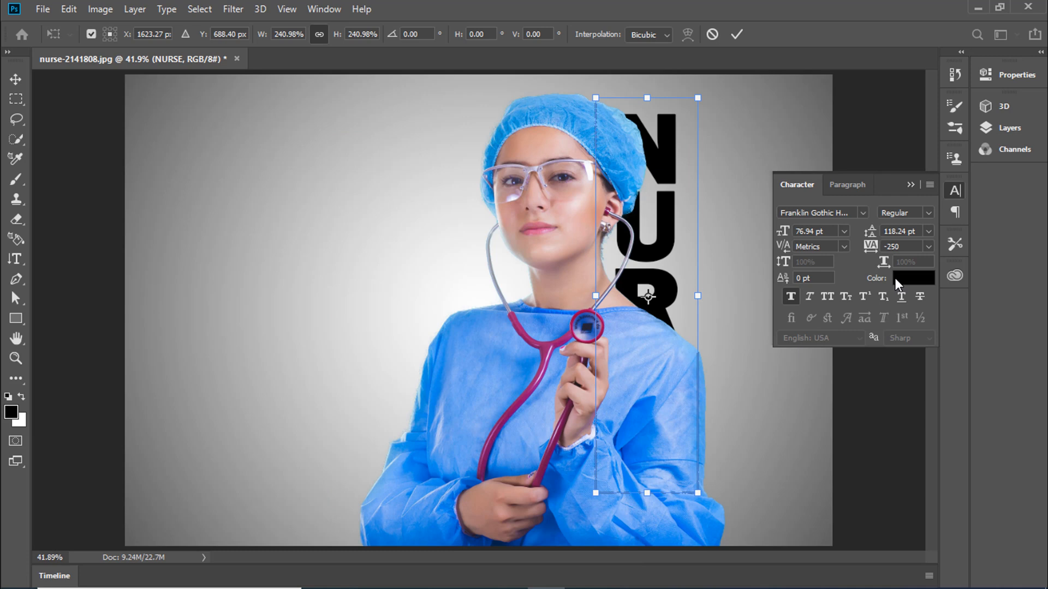
Move the NURSE text layer above the NURSE copy layer so it tops the layer stack
left_click(1009, 128)
left_click_drag(906, 238, 916, 185)
left_click(941, 100)
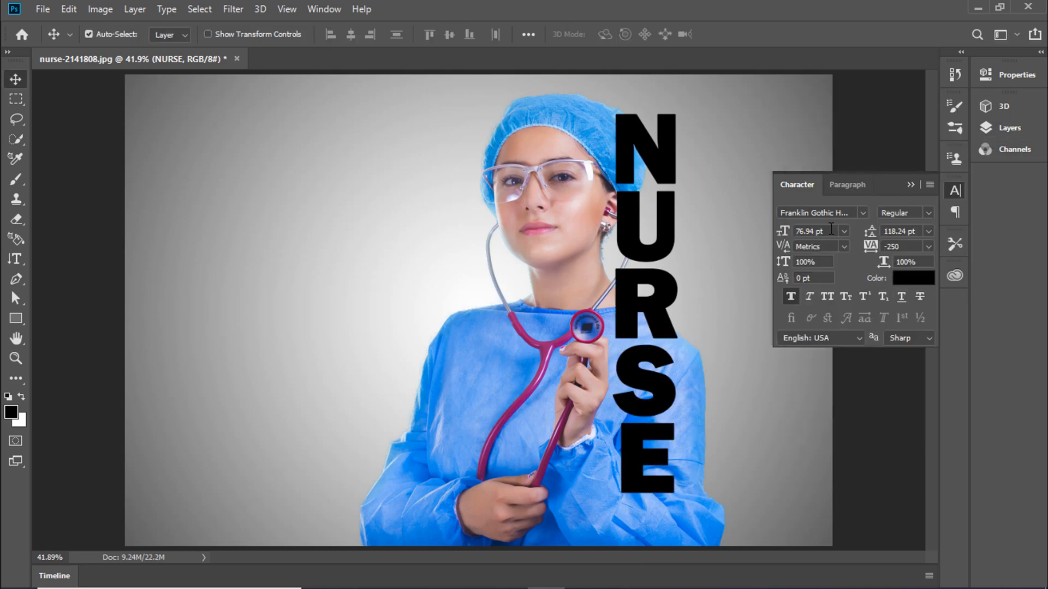
Enlarge the NURSE text to about 120.5% and position it to span nearly the full canvas height along the edge of the nurse's face
key("ctrl+t")
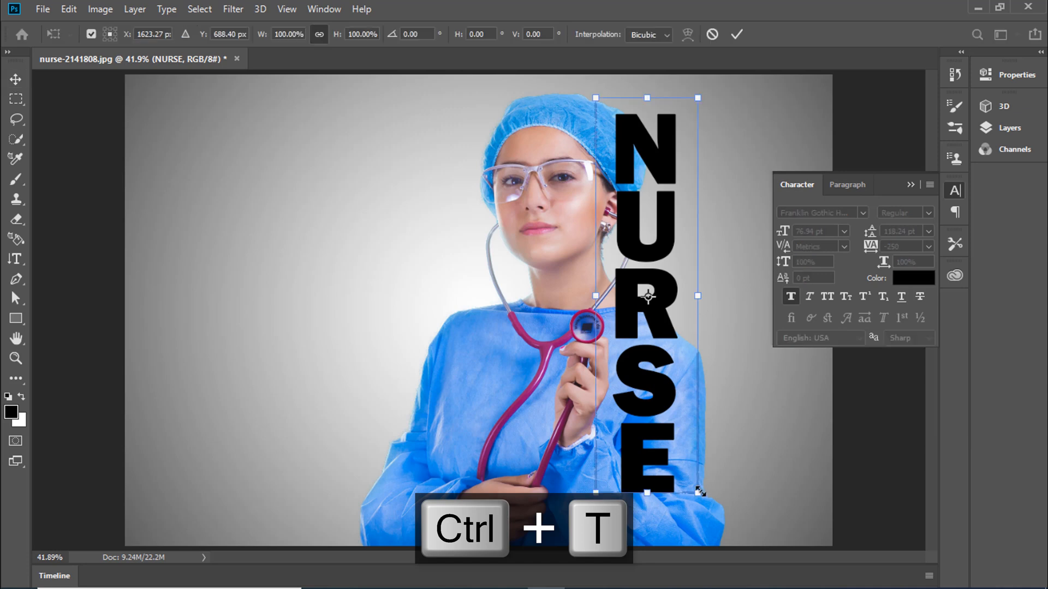
left_click_drag(697, 490, 728, 541)
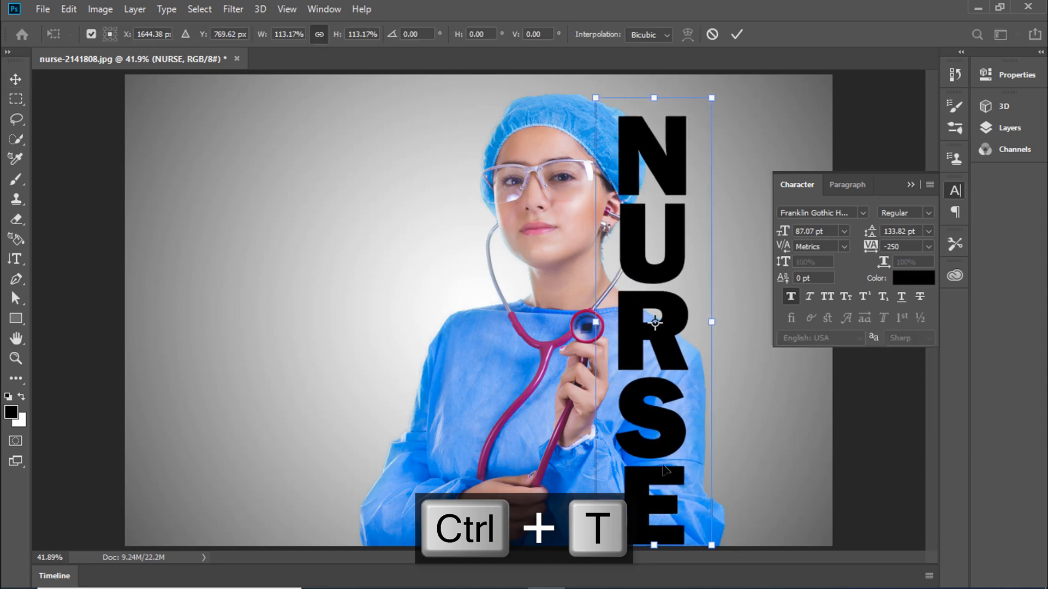
left_click_drag(668, 495, 644, 480)
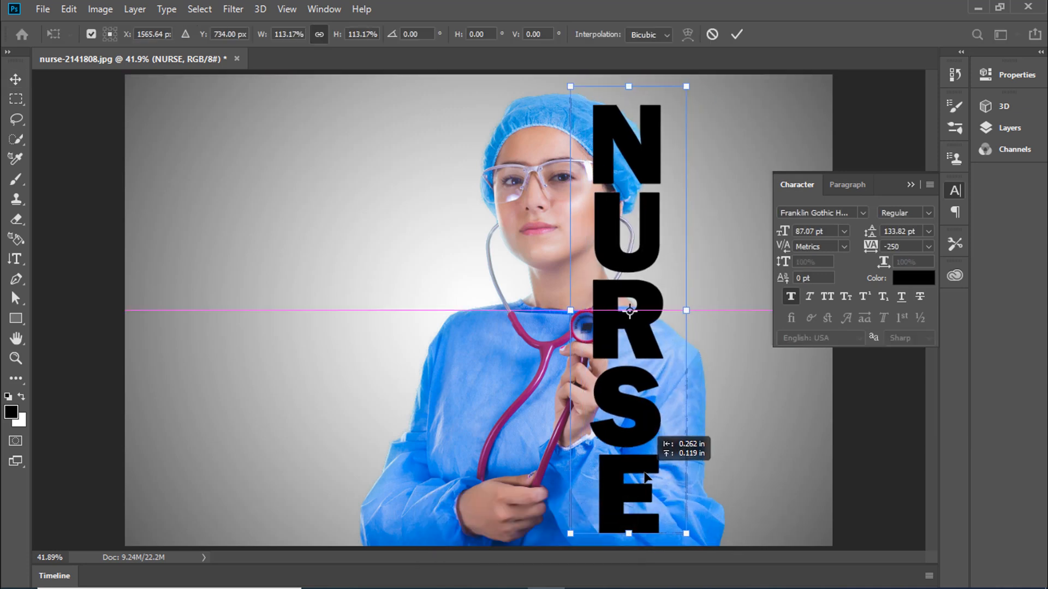
left_click_drag(688, 535, 685, 540)
left_click_drag(647, 497, 639, 477)
left_click_drag(684, 535, 699, 543)
left_click_drag(644, 501, 649, 497)
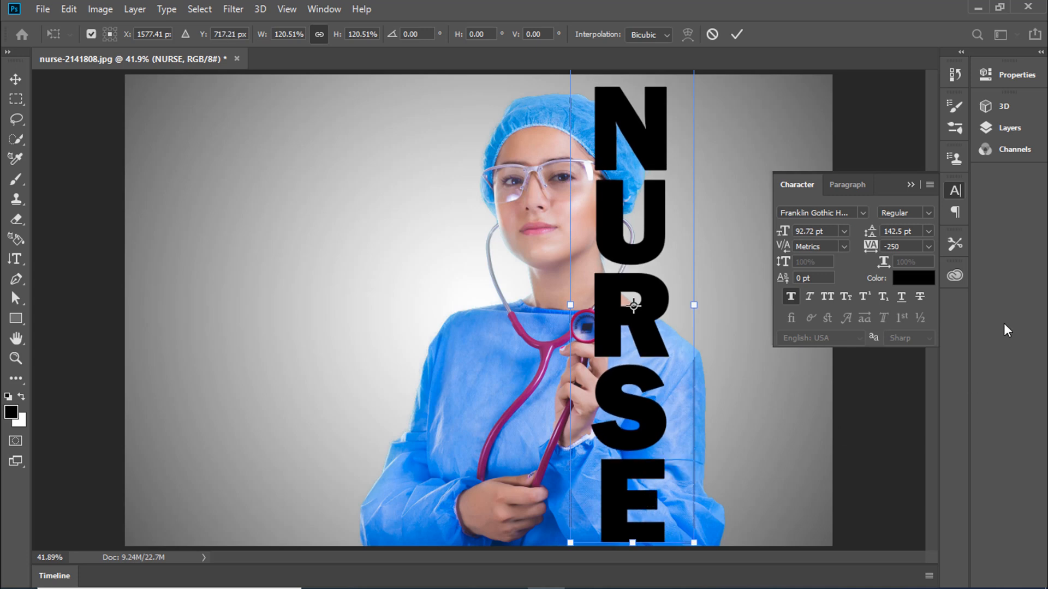
Paint black with the Brush tool on the NURSE copy layer's mask to hide the nurse beyond the letters' outer side
left_click(993, 129)
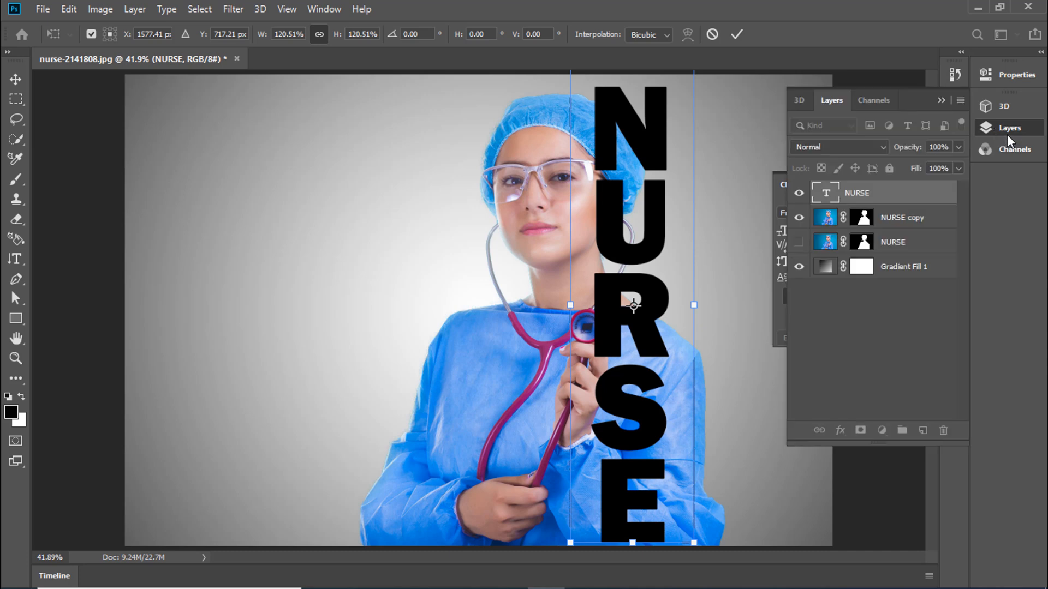
left_click(865, 219)
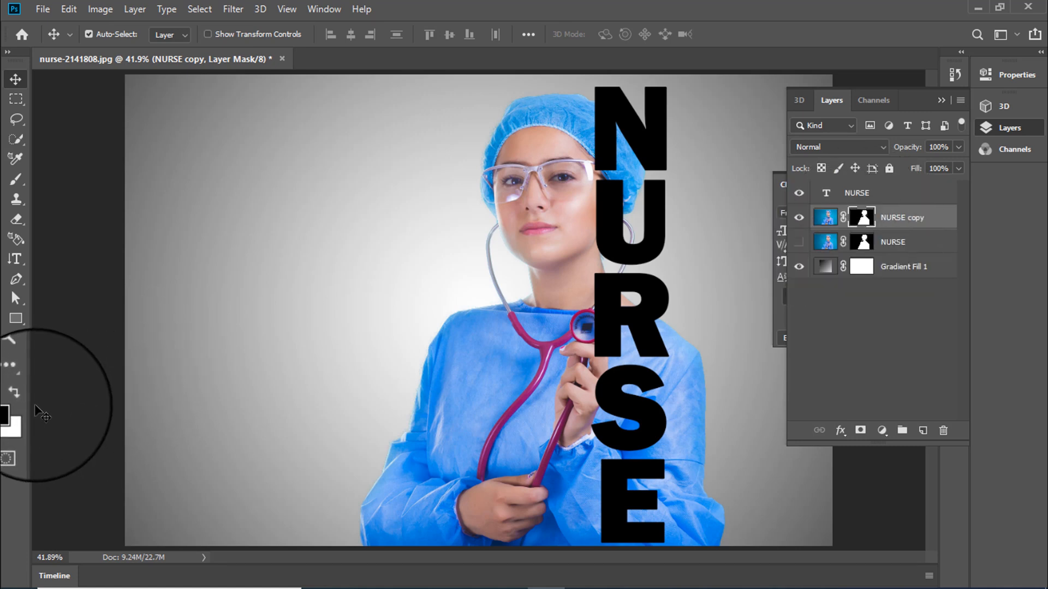
left_click(24, 185)
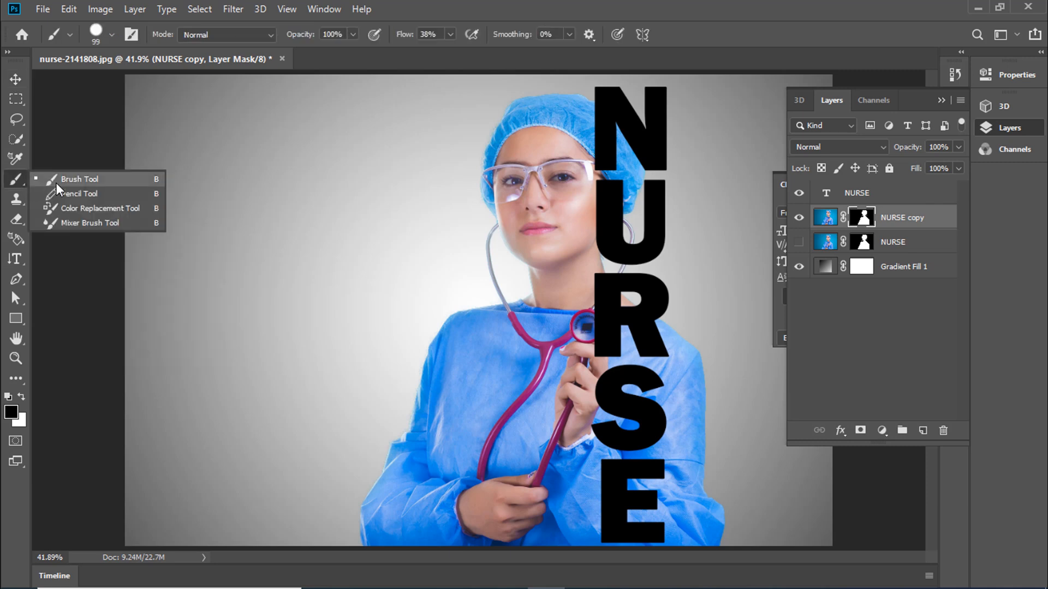
left_click(57, 182)
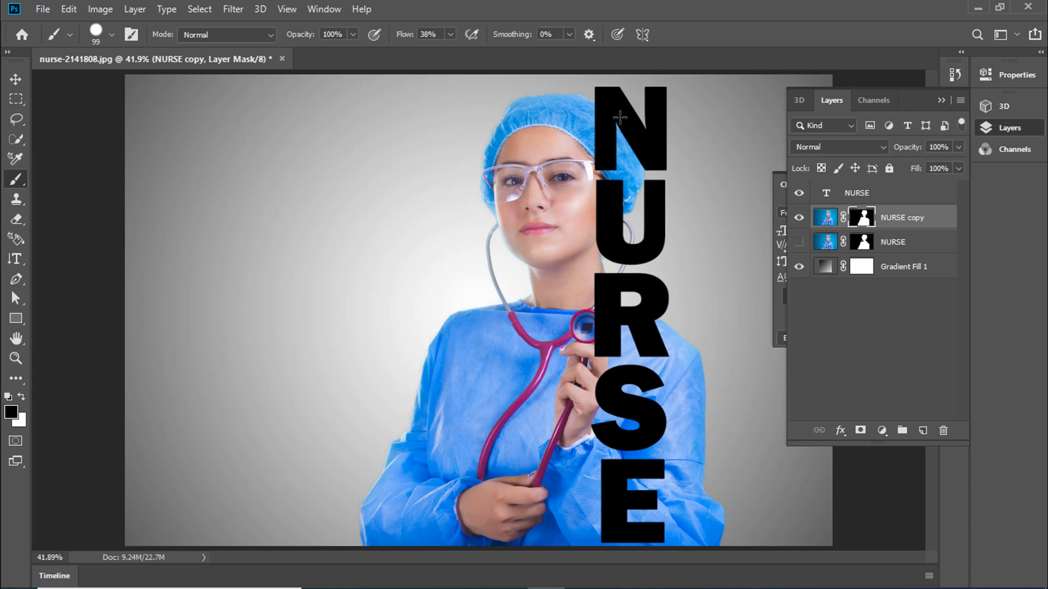
left_click_drag(623, 130, 626, 246)
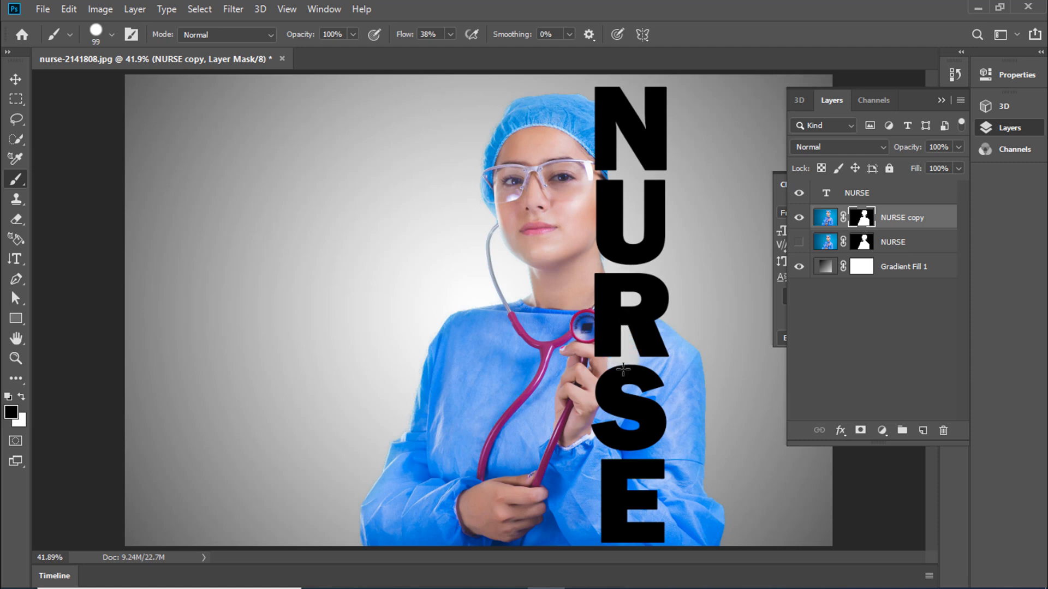
mouse_move(624, 386)
left_mouse_down()
mouse_move(628, 518)
mouse_move(679, 394)
mouse_move(688, 399)
mouse_move(681, 342)
mouse_move(705, 427)
mouse_move(697, 507)
mouse_move(665, 407)
mouse_move(681, 421)
mouse_move(687, 504)
mouse_move(661, 571)
mouse_move(653, 503)
mouse_move(645, 530)
mouse_move(699, 558)
mouse_move(724, 509)
mouse_move(708, 540)
left_mouse_up()
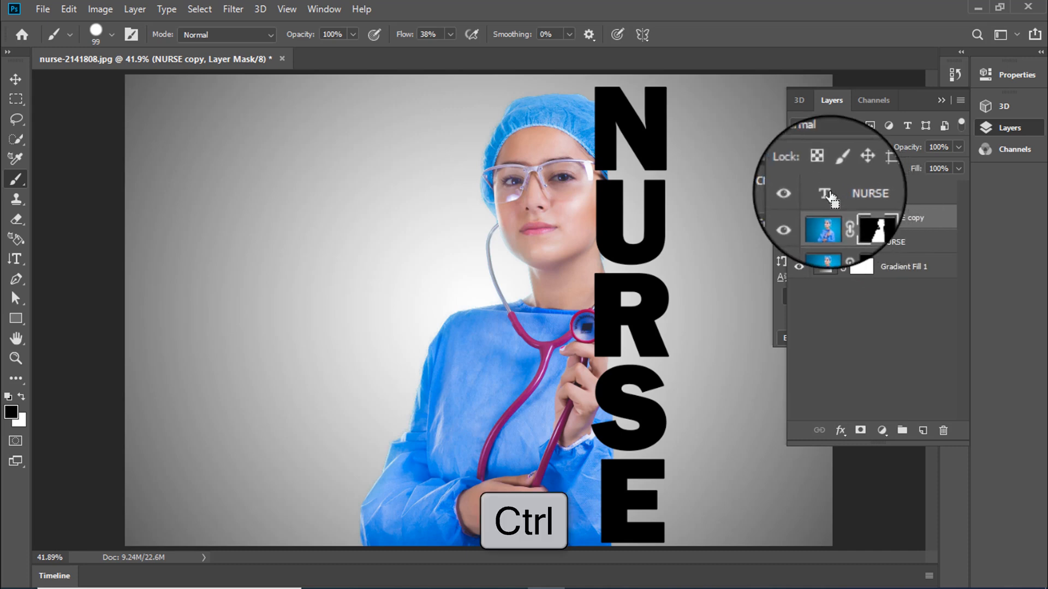
Load the NURSE text layer's outline as a selection and expand it by 15 pixels
left_click(827, 195, "ctrl")
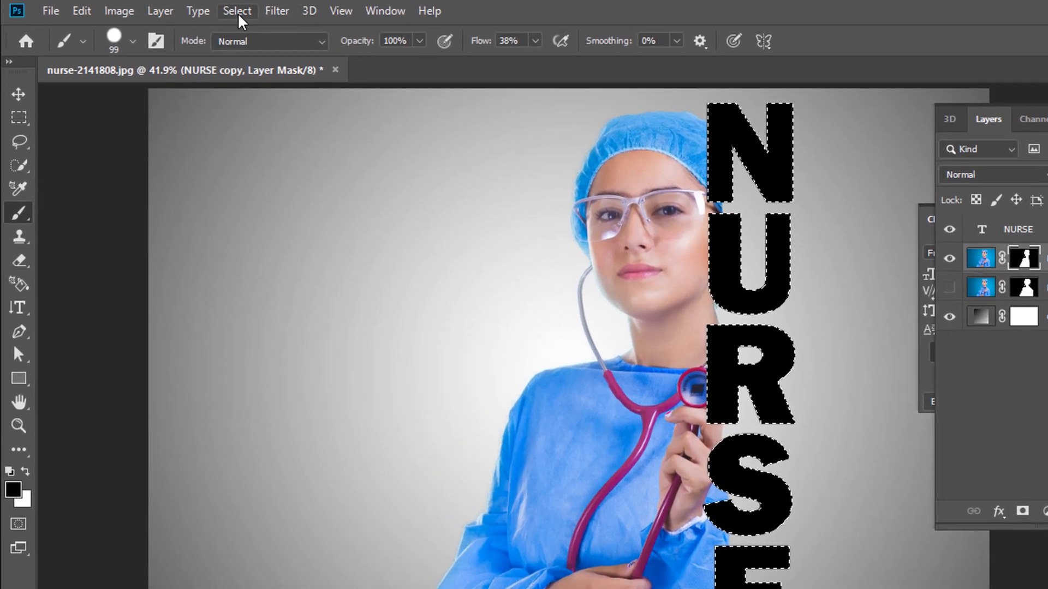
left_click(200, 9)
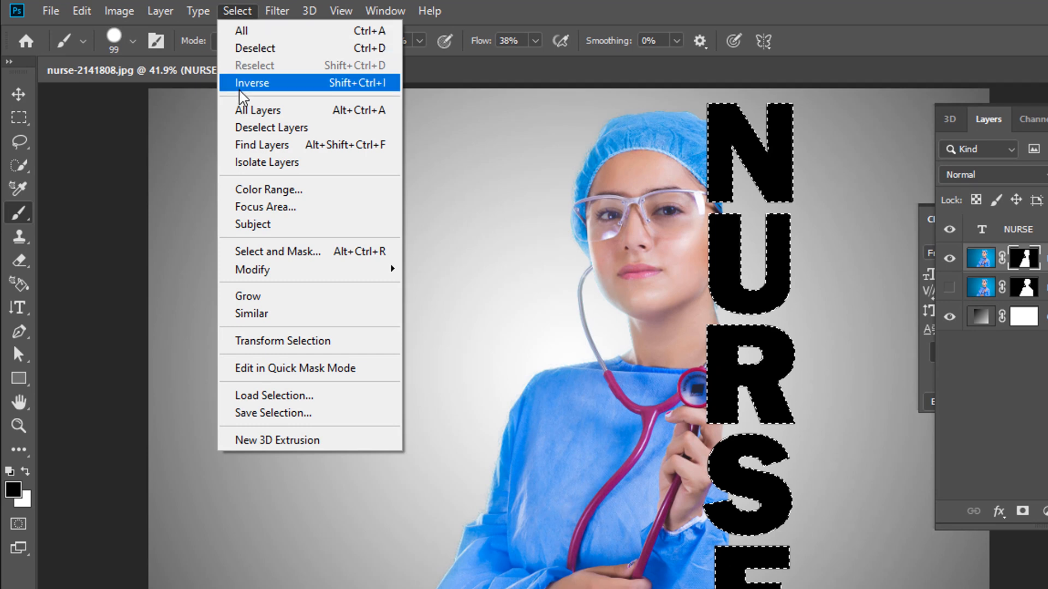
mouse_move(277, 273)
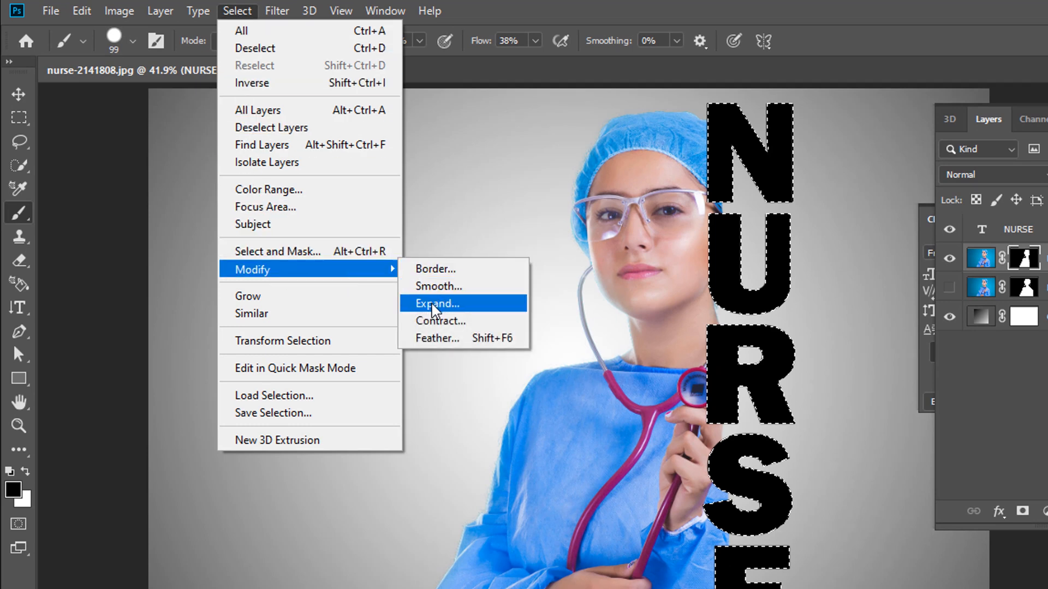
left_click(469, 311)
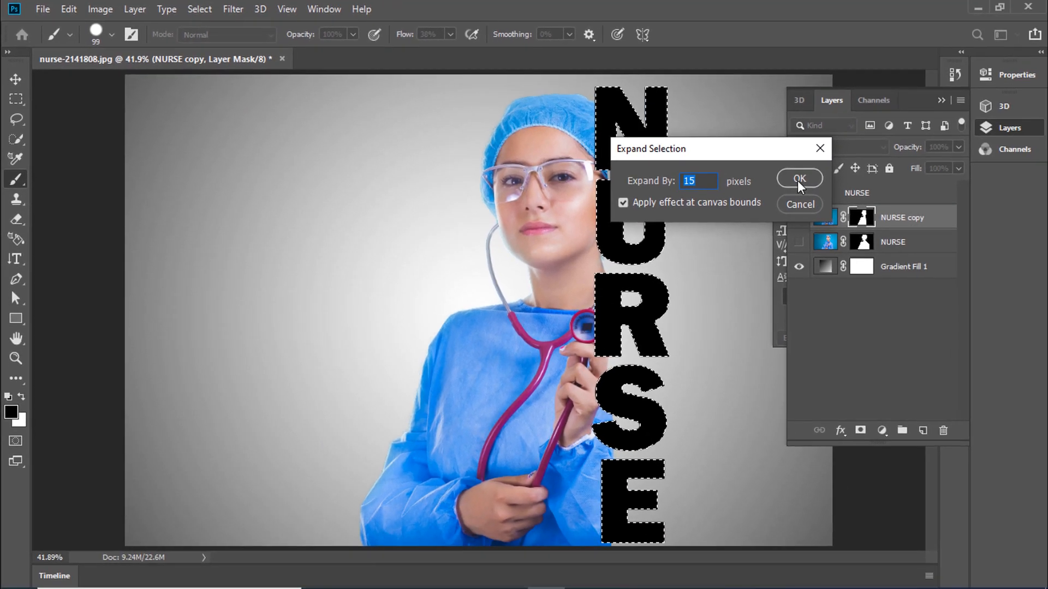
left_click(873, 198)
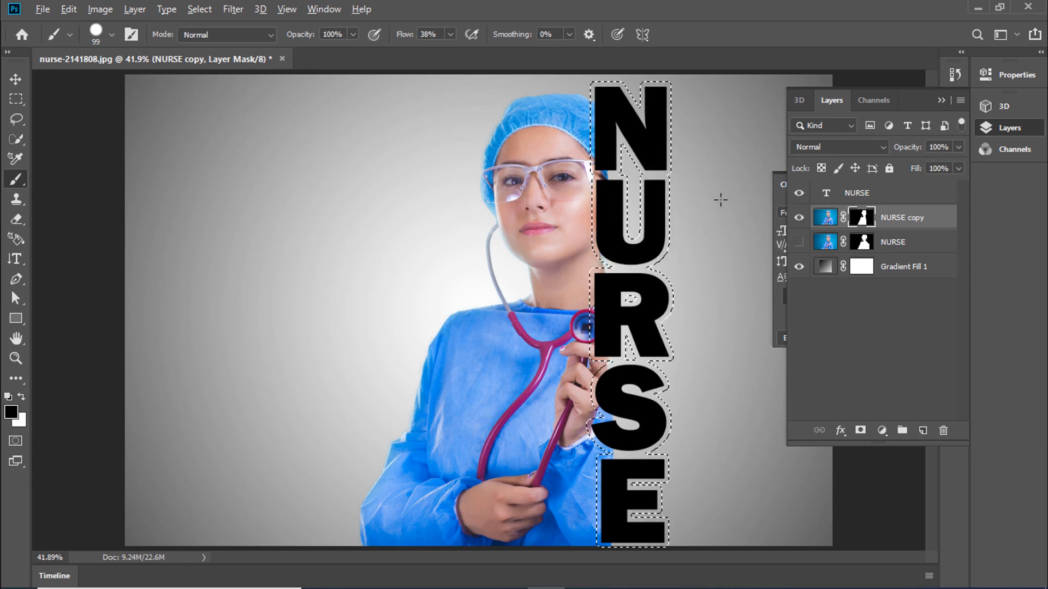
Fill the expanded letter selection with black on the NURSE copy layer's mask, and deselect
key("alt+BackSpace")
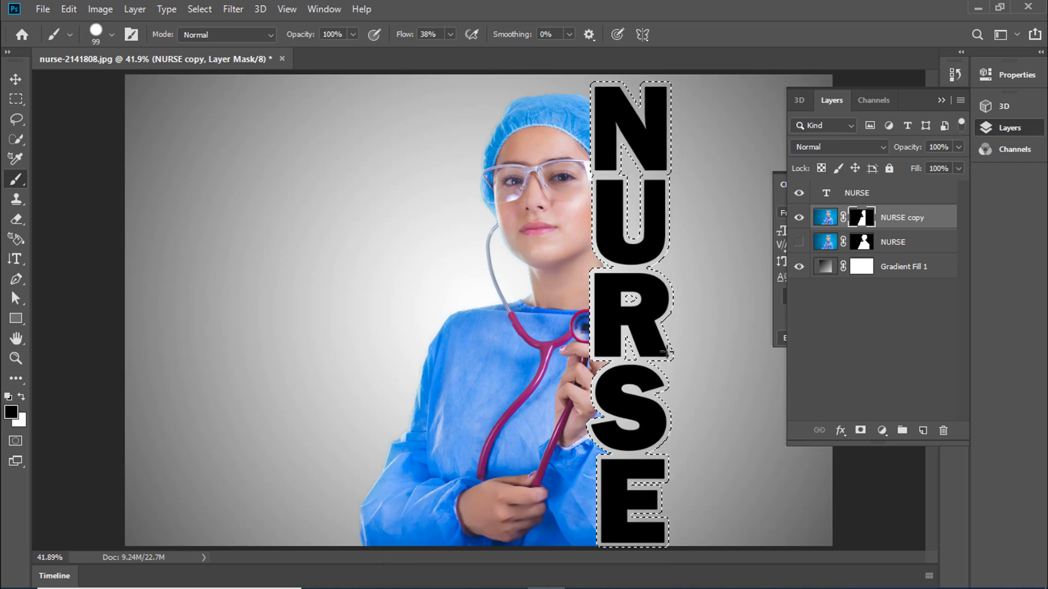
key("ctrl+d")
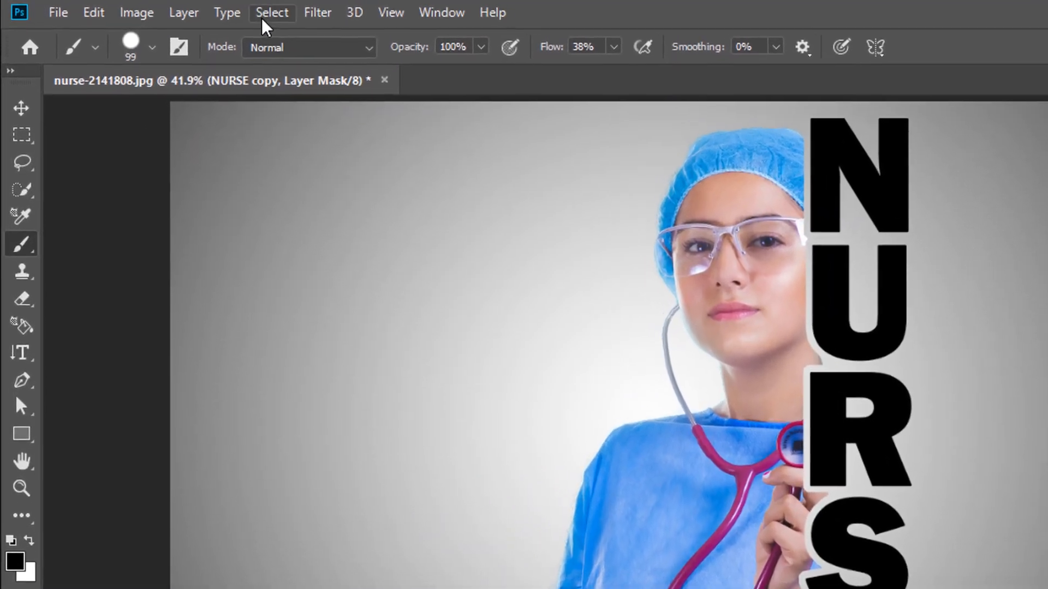
left_click(199, 10)
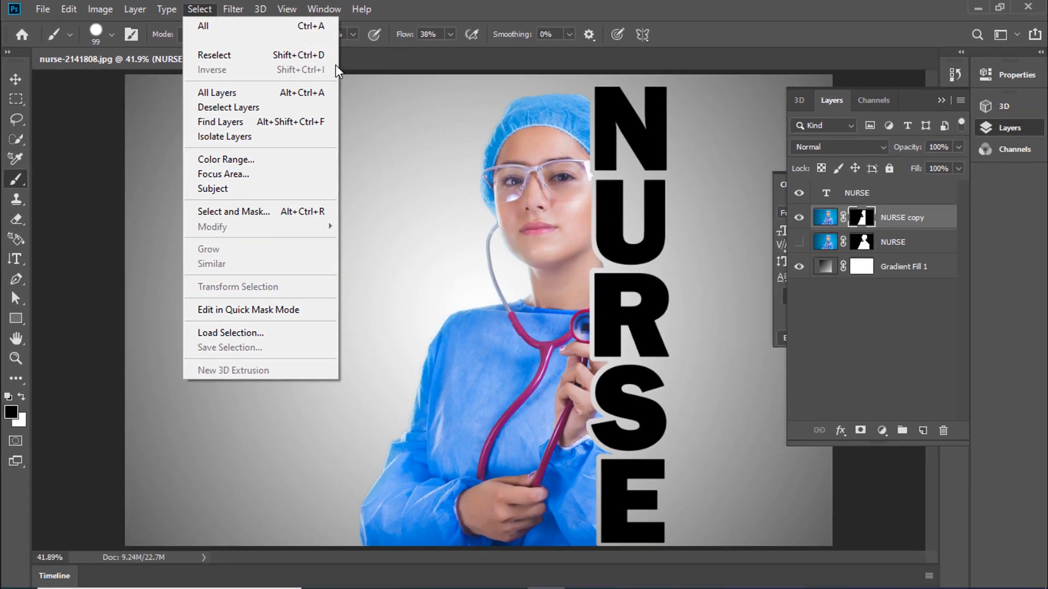
left_click(387, 132)
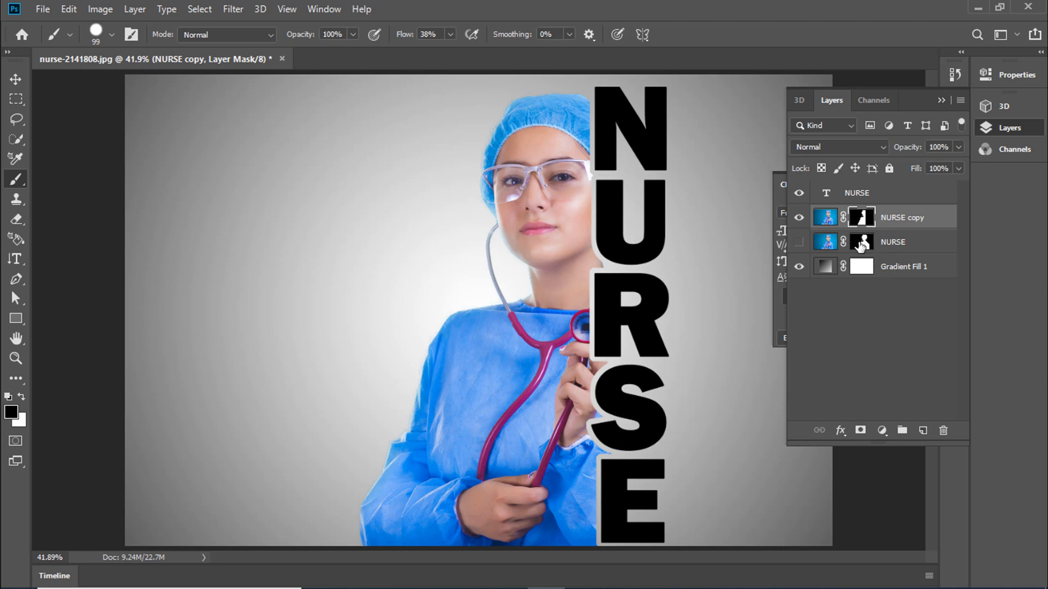
Move the hidden NURSE image layer above the text layer and make it visible
left_click(898, 247)
left_click_drag(899, 249, 889, 215)
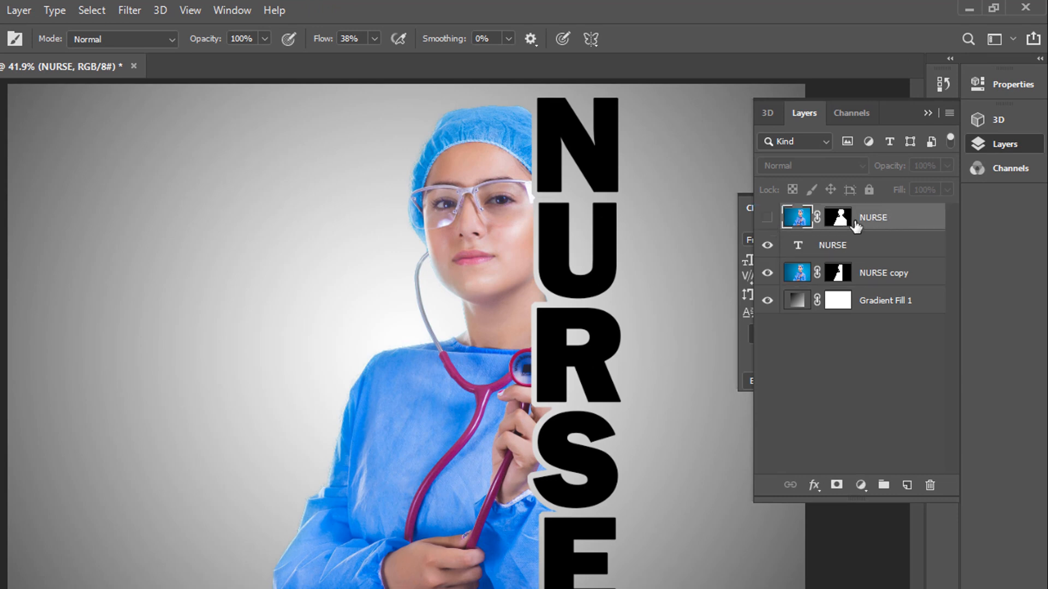
left_click(767, 217)
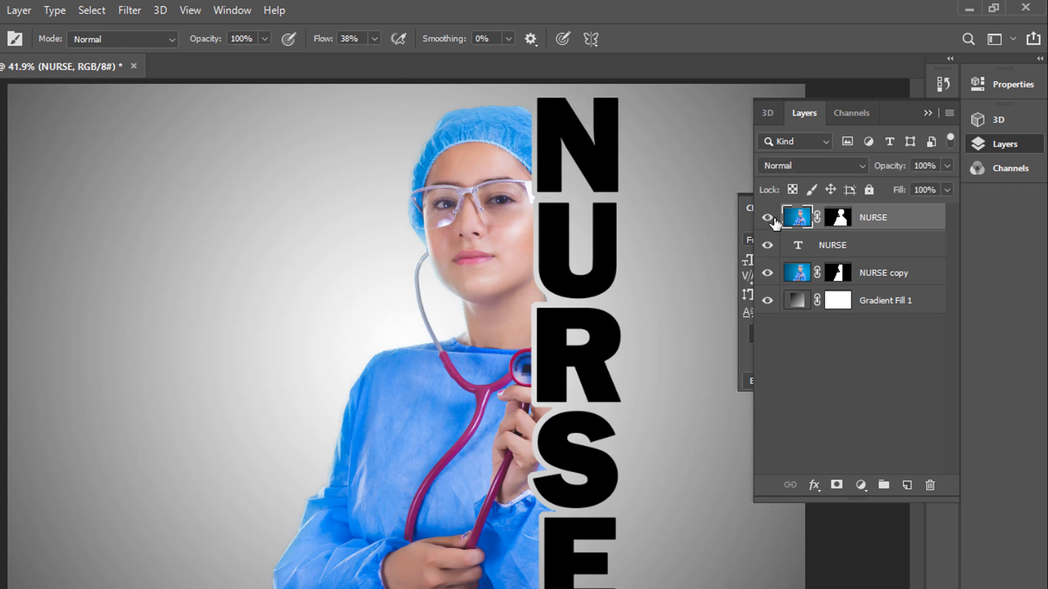
Delete the layer mask from the NURSE image layer
left_click(840, 219)
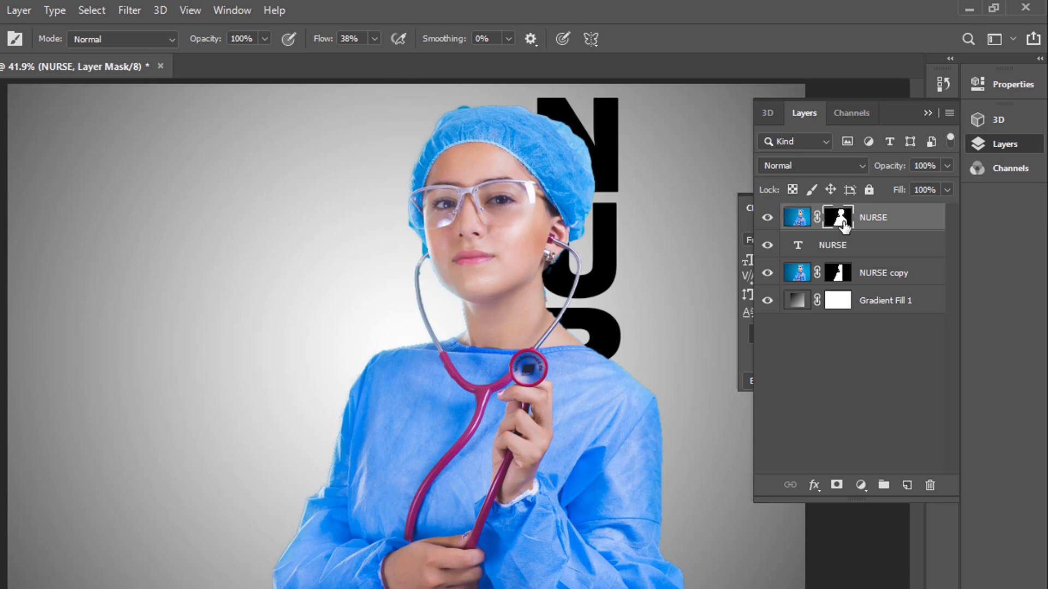
right_click(844, 221)
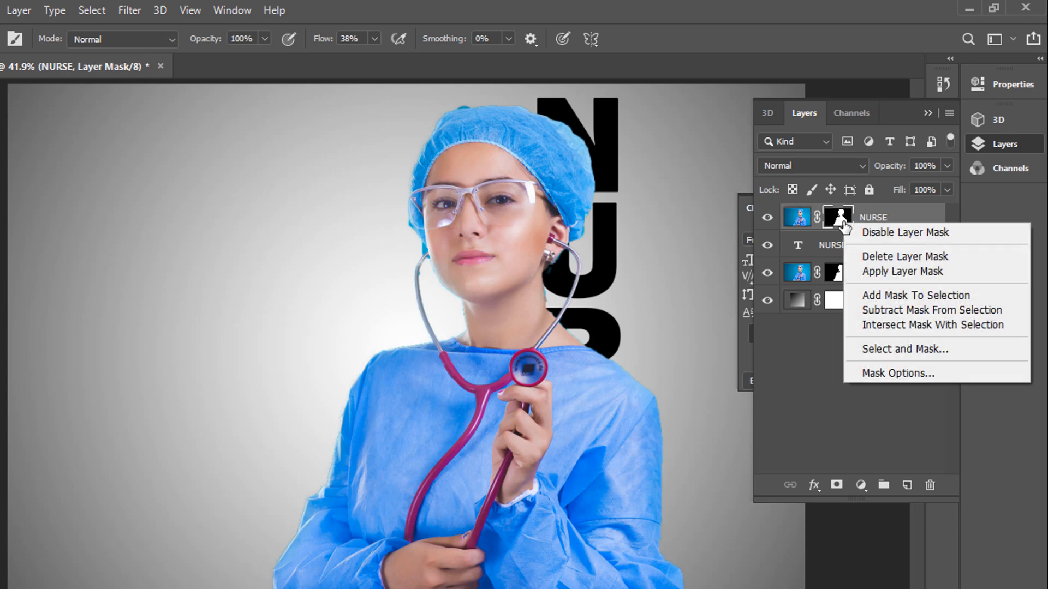
left_click(876, 256)
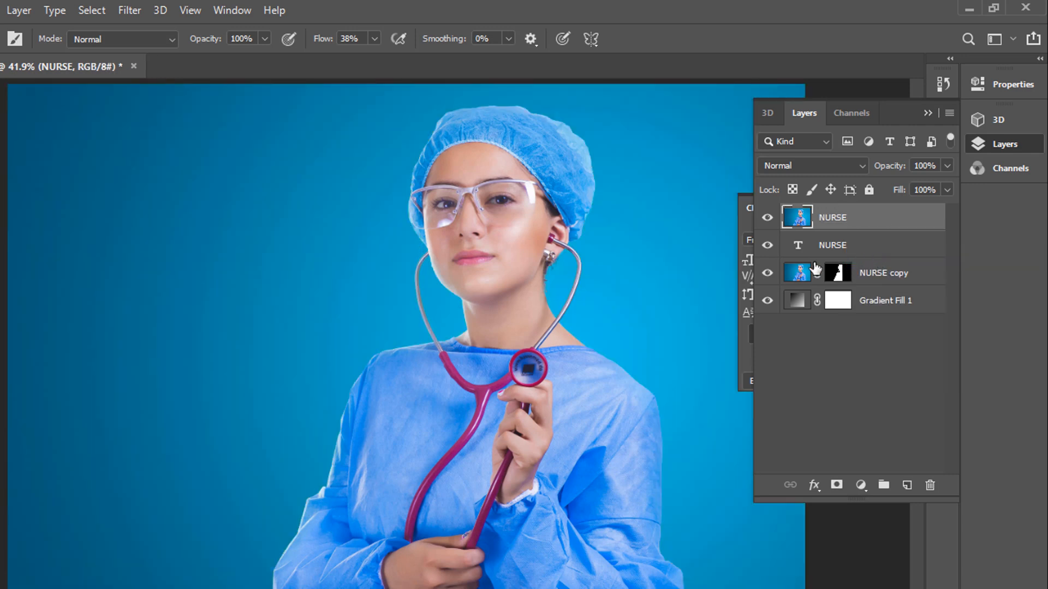
Clip the NURSE image layer to the NURSE text layer with a clipping mask, and collapse the open panels
right_click(868, 221)
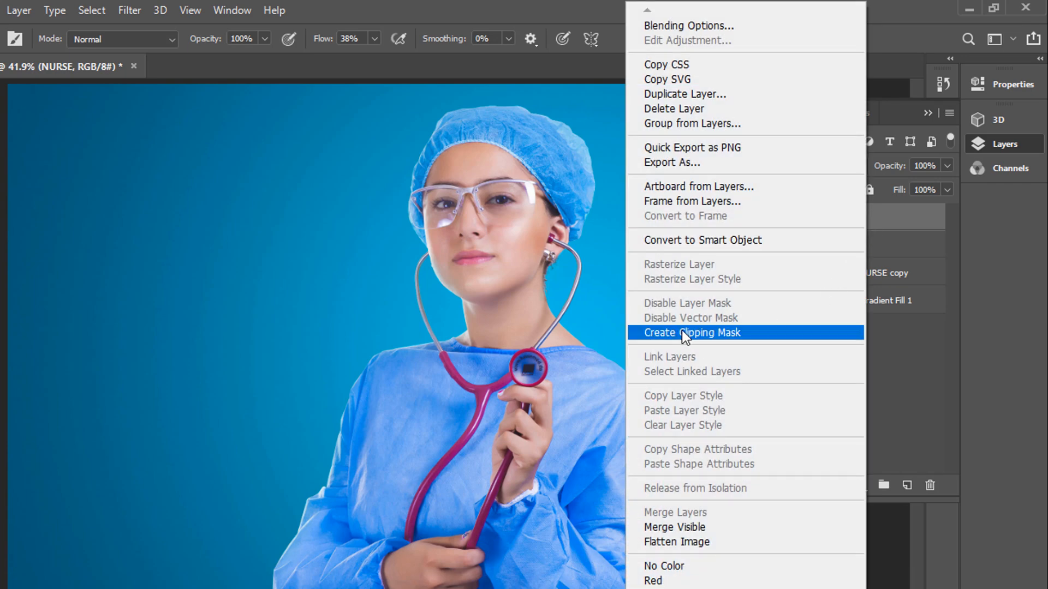
left_click(752, 329)
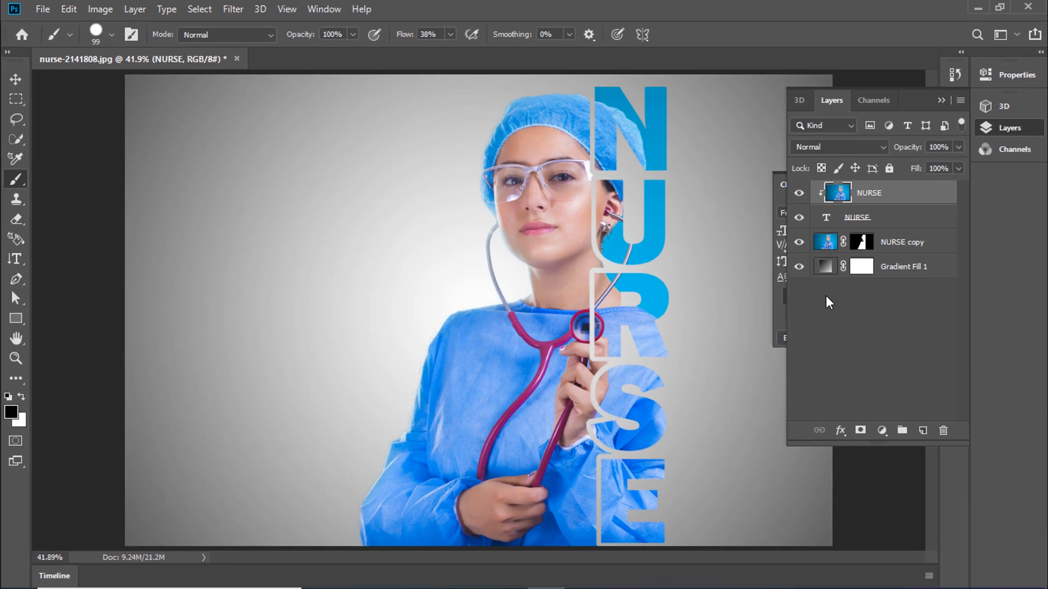
left_click(941, 100)
left_click(913, 181)
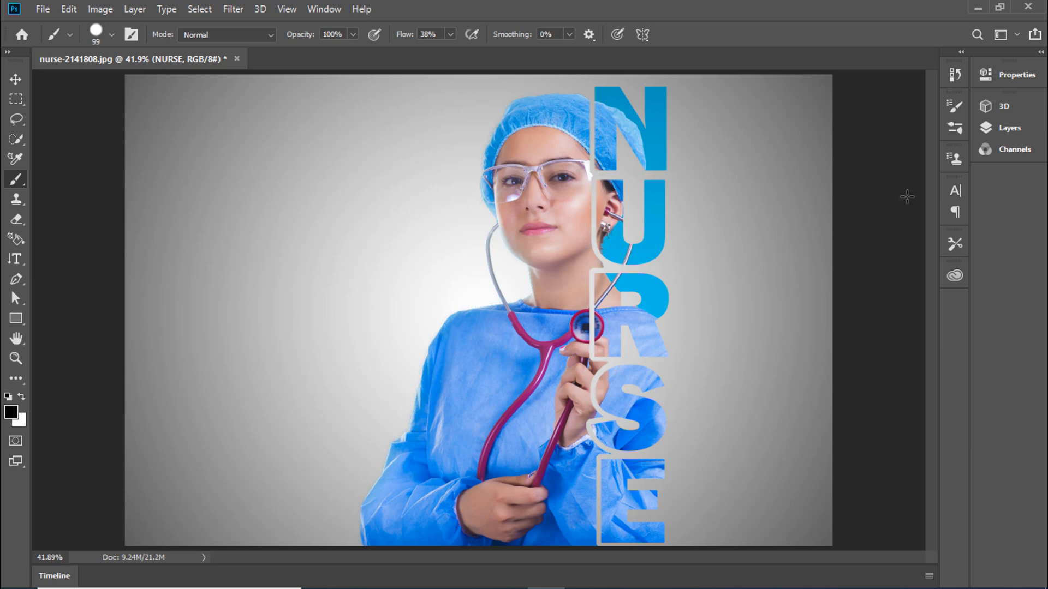